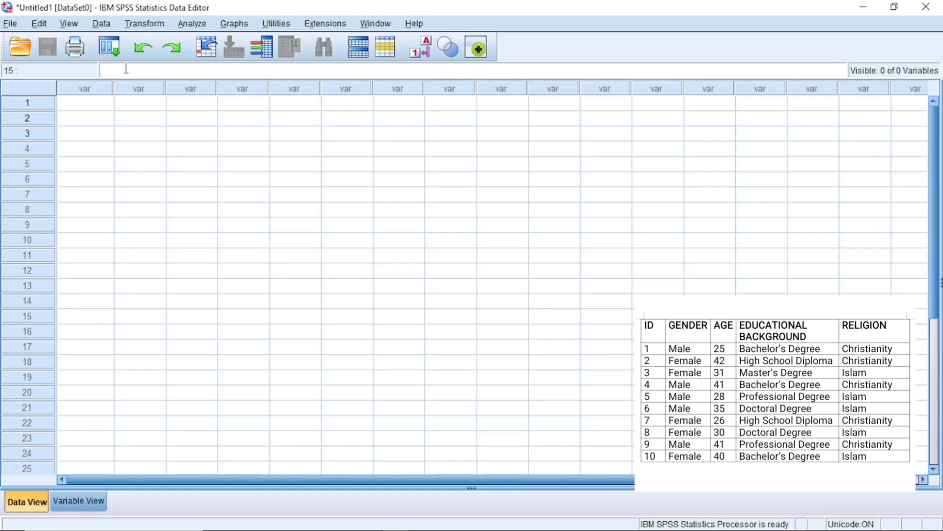
click(90, 100)
key(Down)
key(Down)
key(Down)
key(Down)
key(Down)
key(Down)
key(Down)
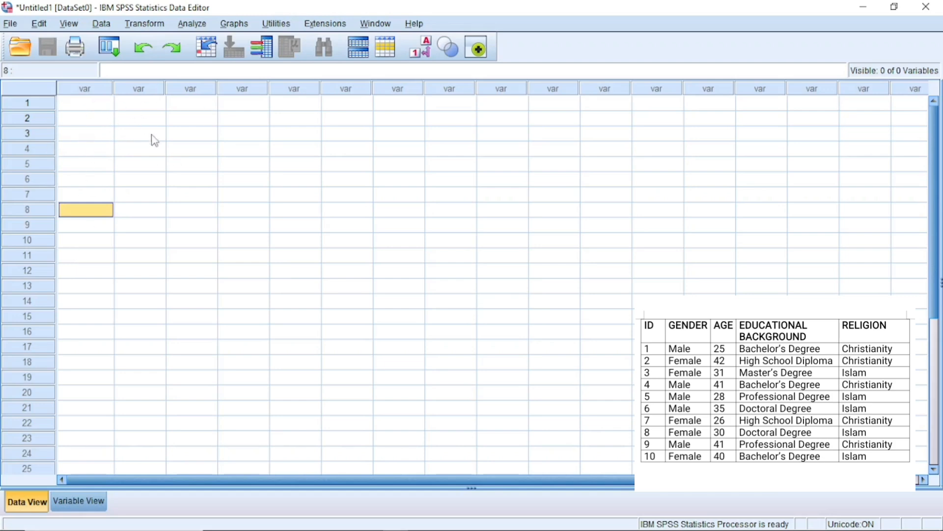
click(81, 500)
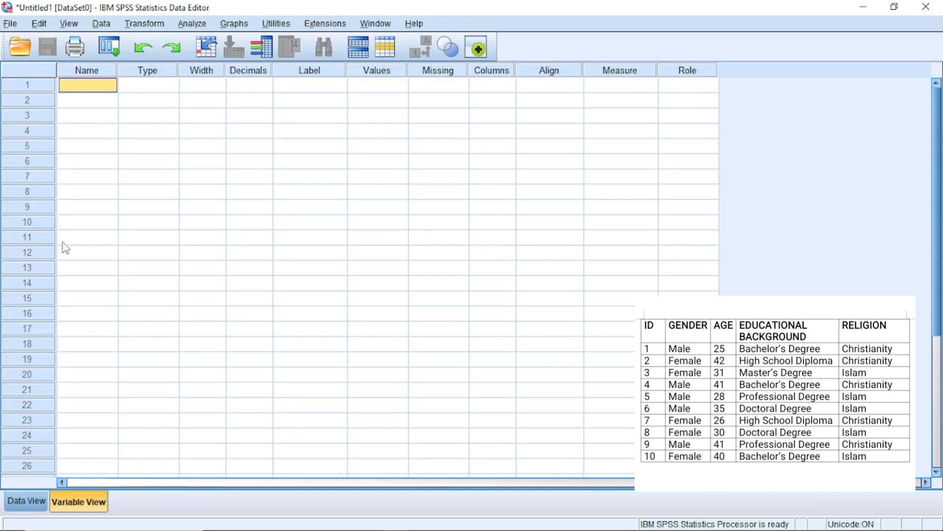
click(26, 500)
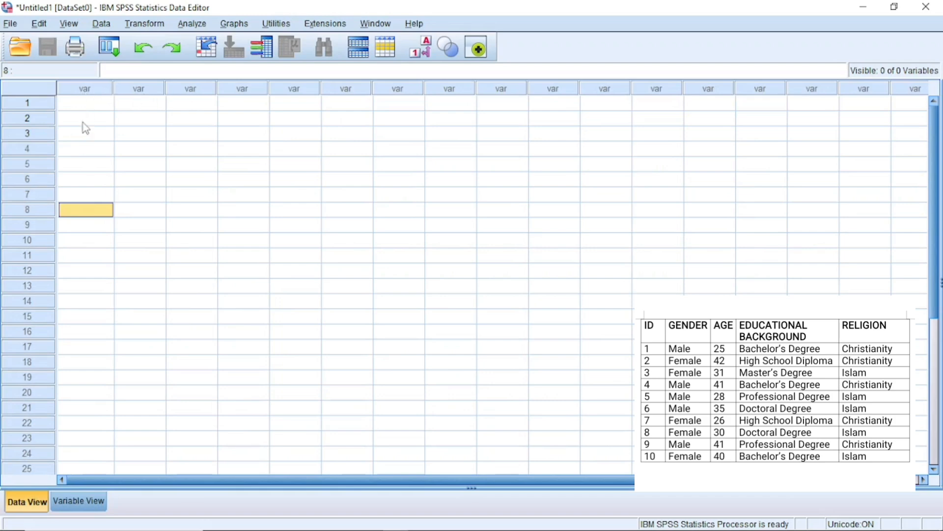
Create a new variable named ID in the variable list
click(75, 499)
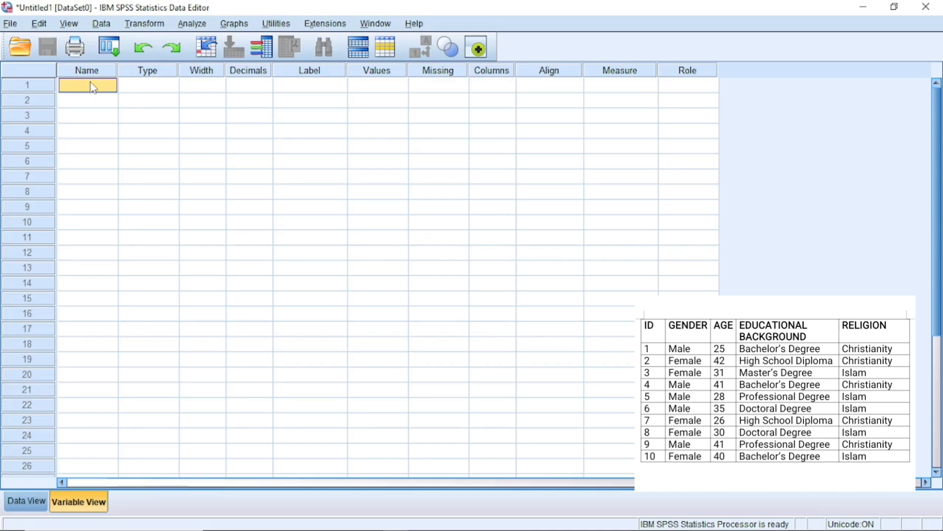
text(ID)
key(Return)
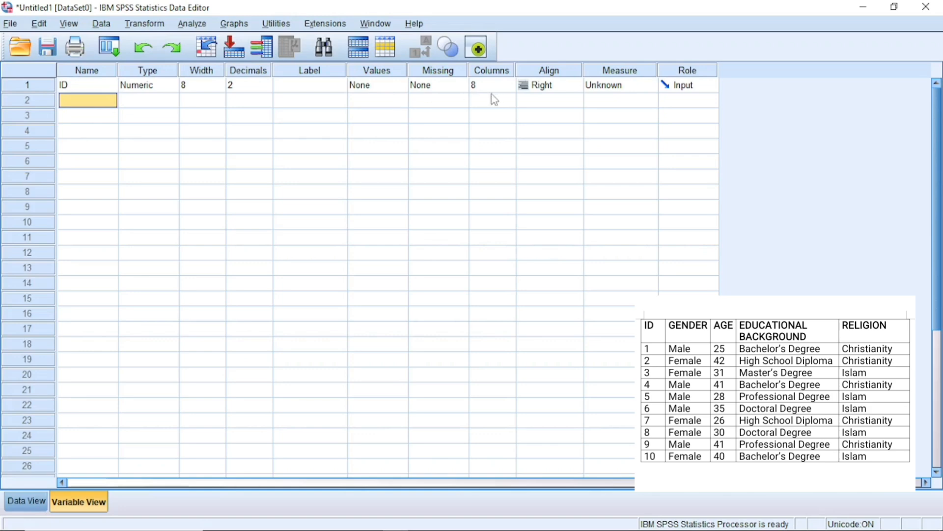
Open the Variable Type settings for ID and keep it Numeric
click(22, 502)
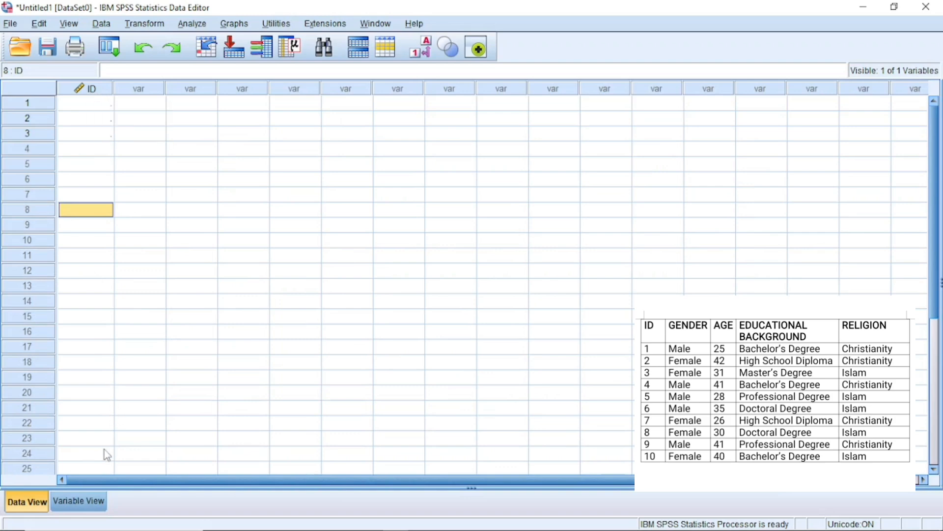
click(87, 496)
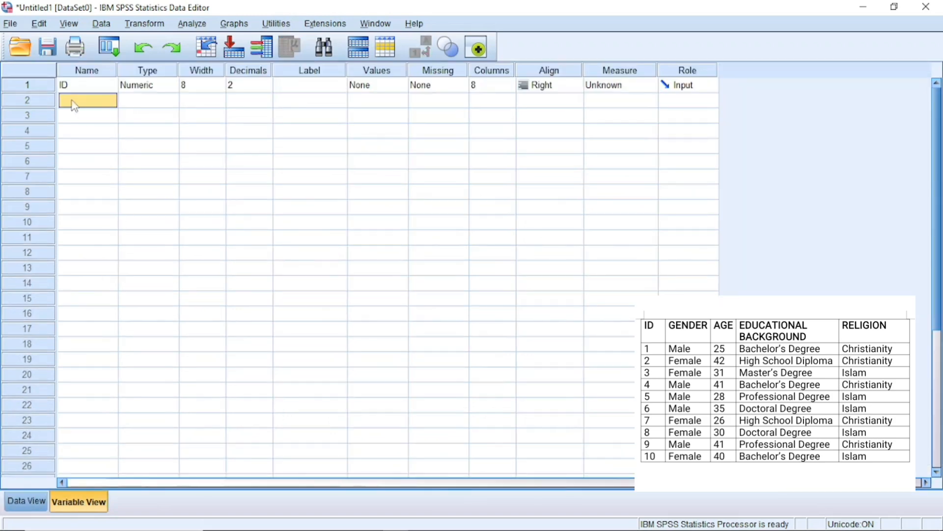
click(174, 87)
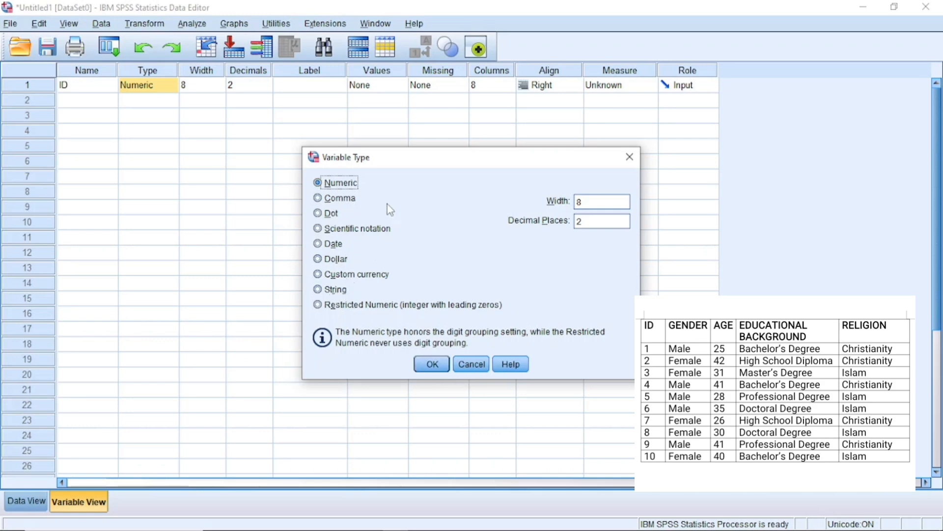
click(427, 367)
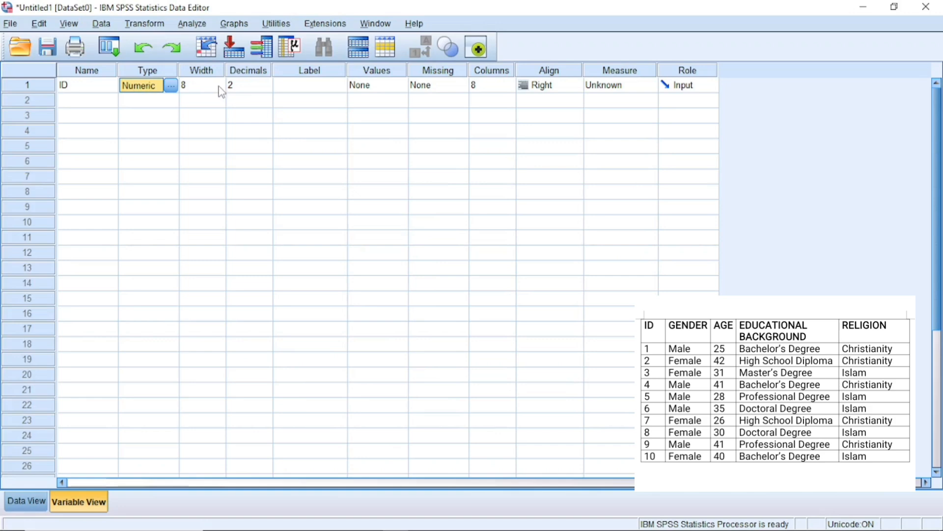
click(266, 89)
click(267, 82)
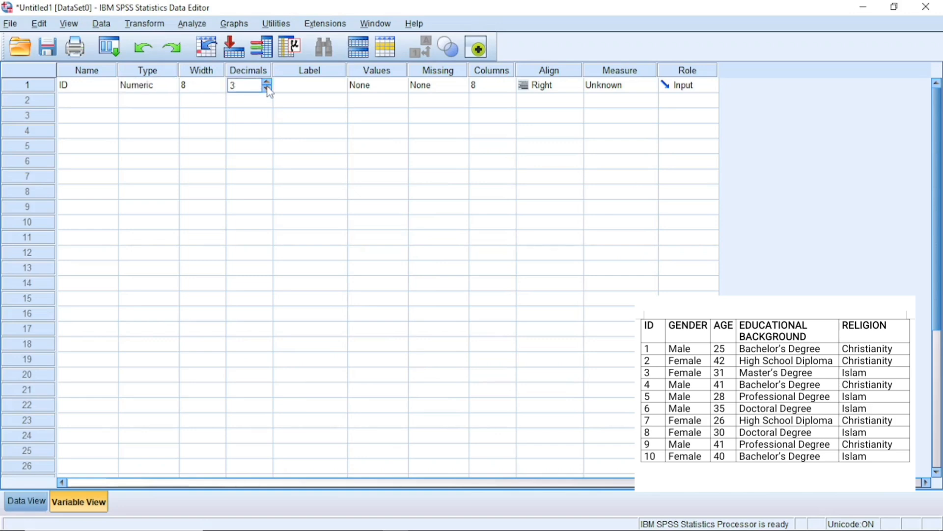
click(266, 88)
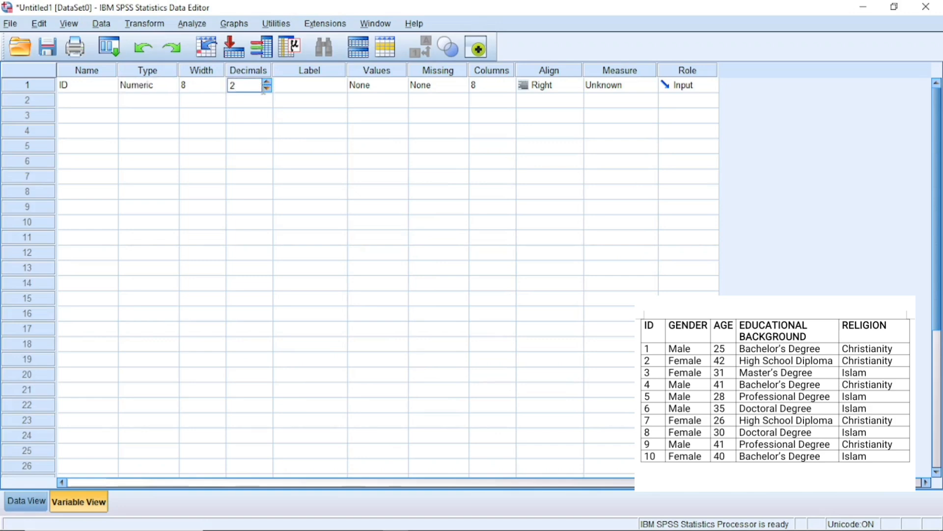
Enter the ID values 1, 2 and 3 in the first three rows of the data grid
click(27, 500)
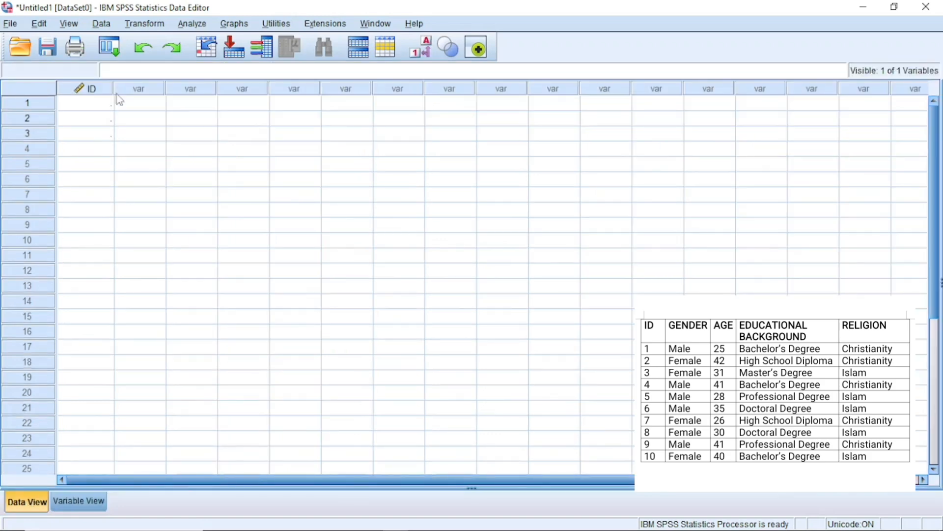
click(108, 109)
text(1)
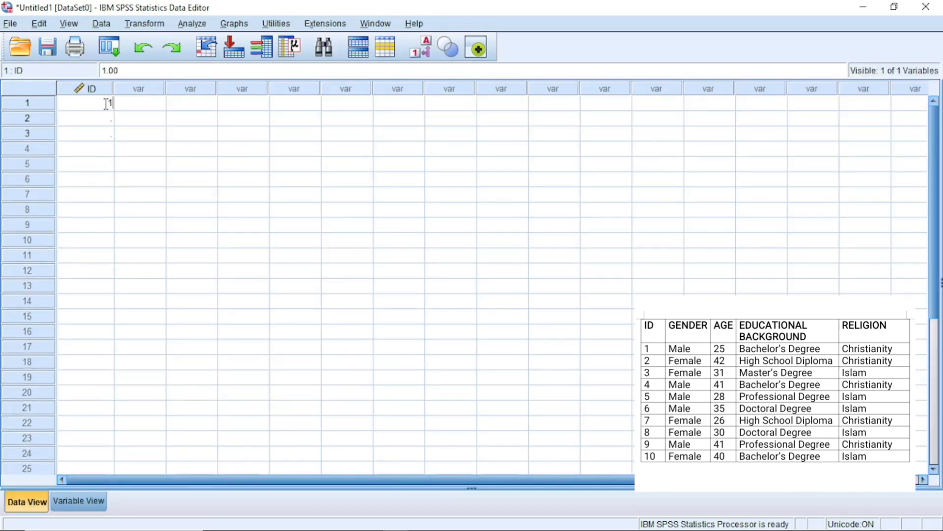
key(Return)
text(2)
key(Return)
text(3)
key(Return)
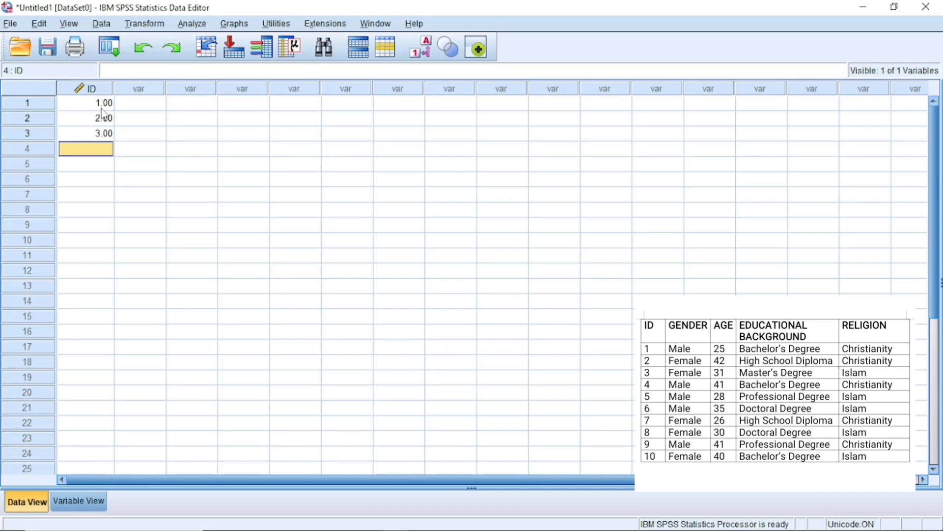
Set the ID variable's decimal places to 0
click(89, 503)
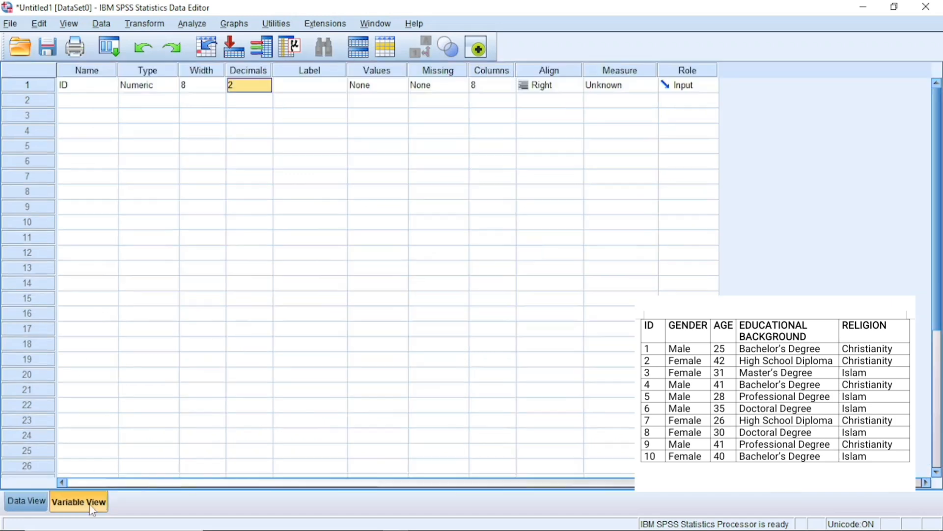
click(265, 89)
click(268, 90)
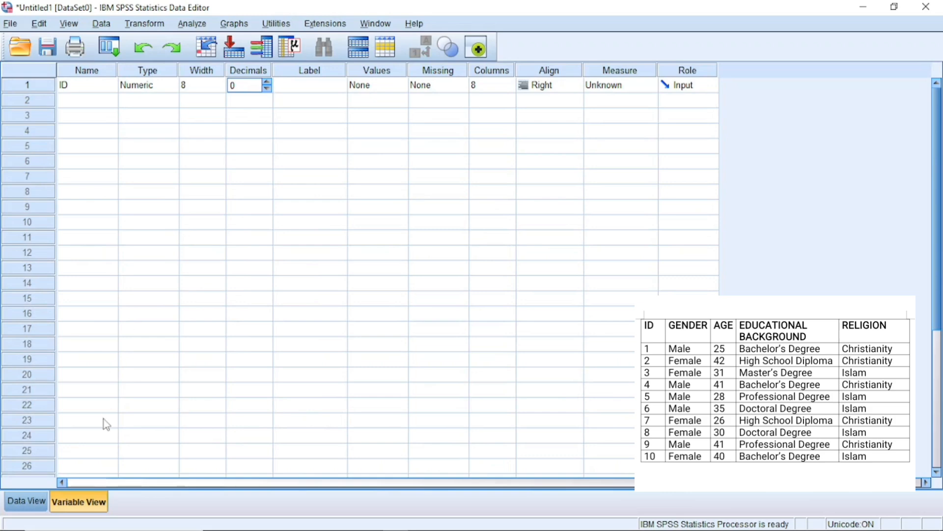
click(269, 104)
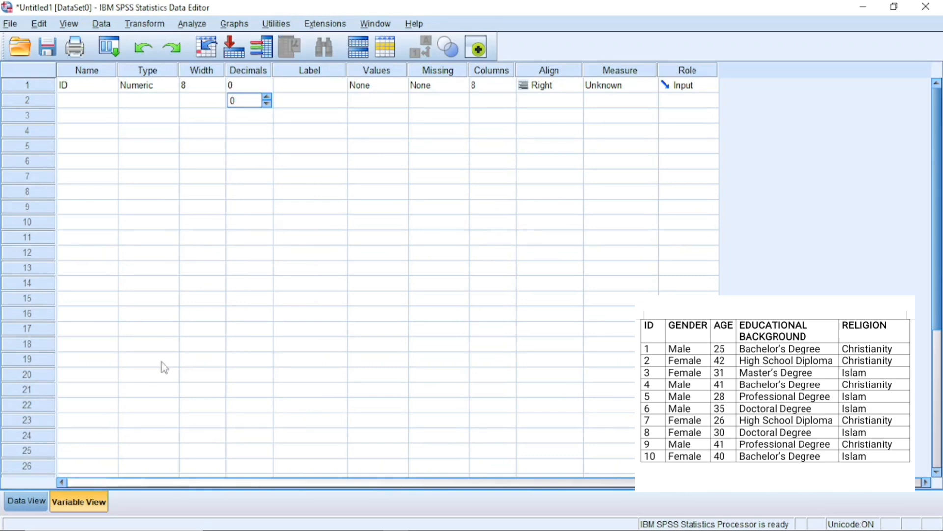
click(27, 502)
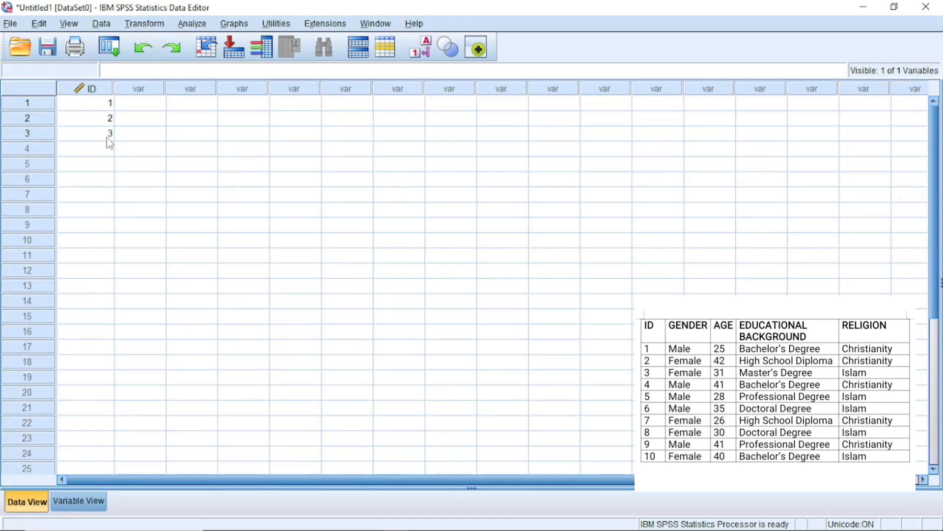
Give the ID variable the label ID
click(89, 501)
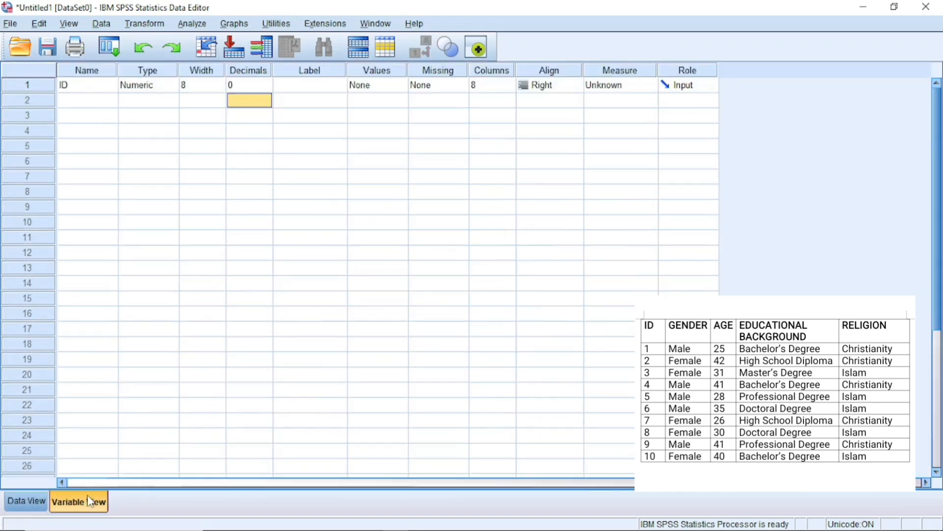
click(307, 86)
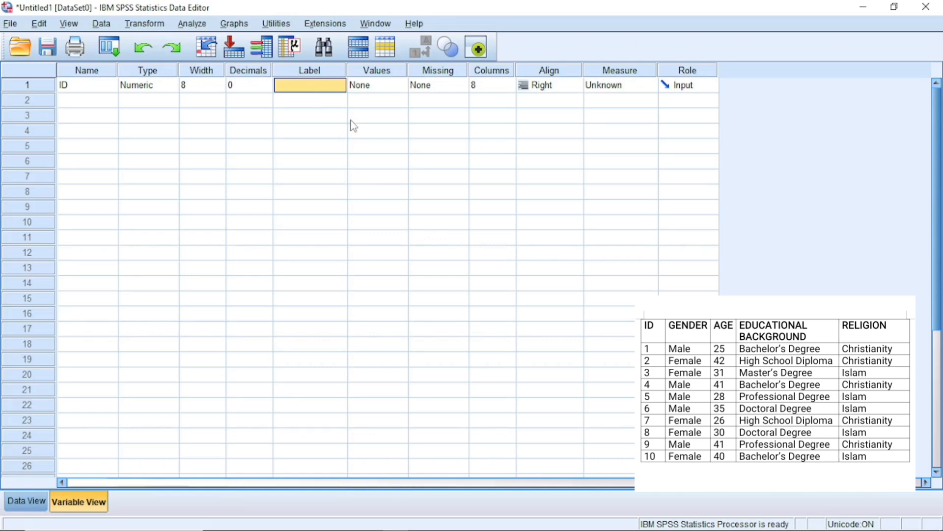
text(I)
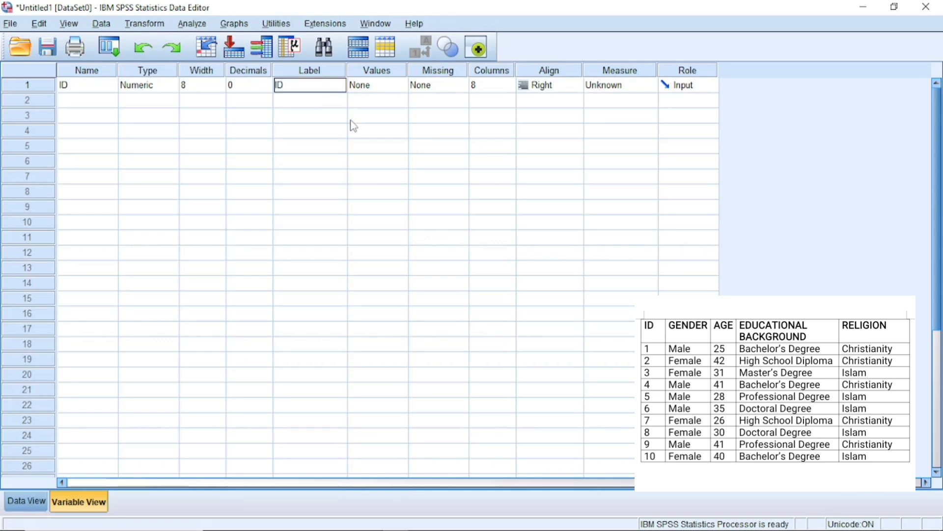
text(D)
Open the value labels and missing values settings for ID and close both without changes
click(401, 86)
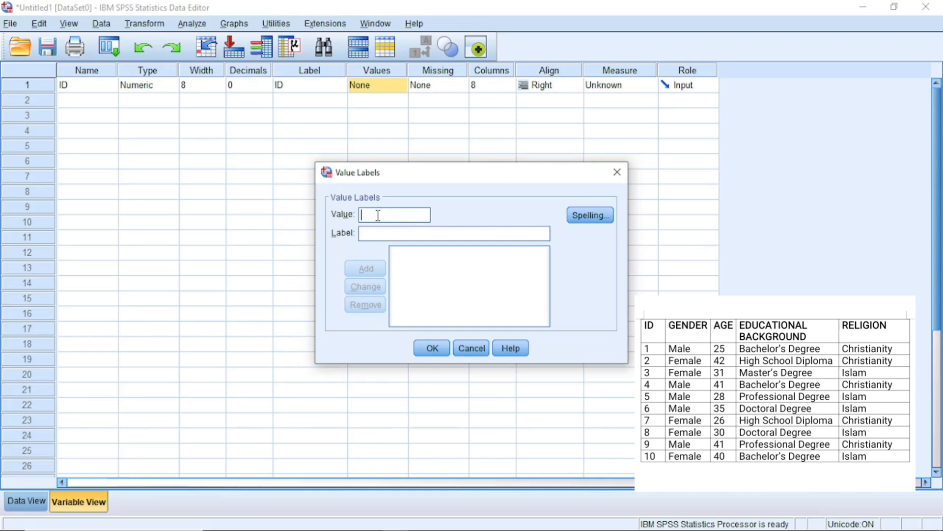
click(616, 172)
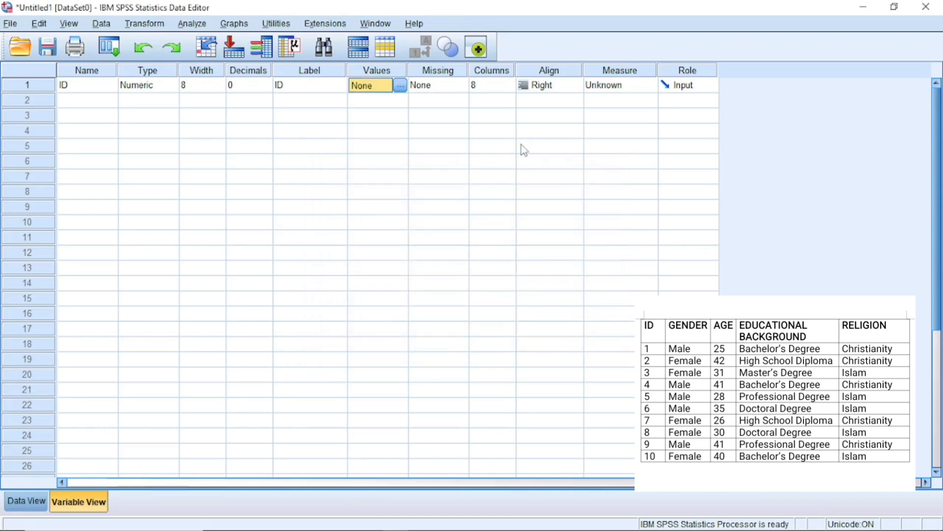
click(462, 90)
click(462, 88)
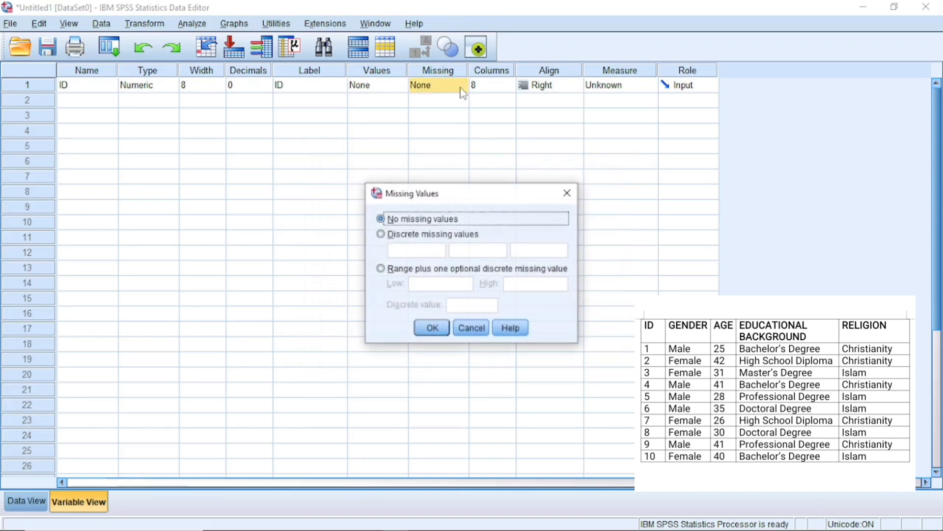
click(568, 193)
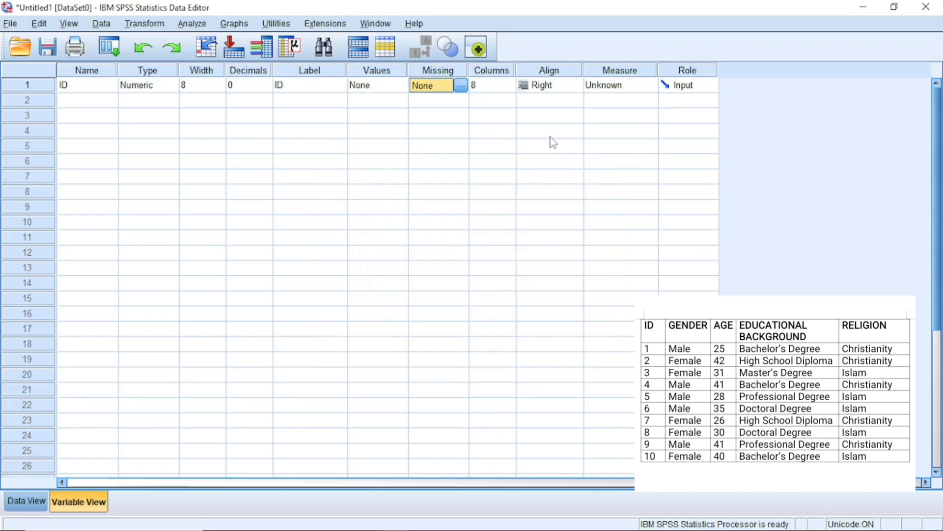
Set ID's alignment to Right and its measurement level to Scale
click(494, 90)
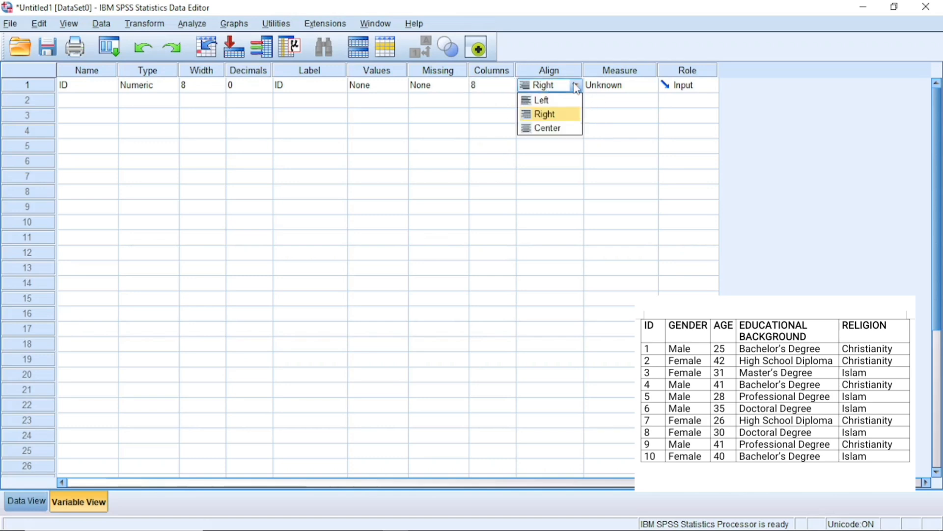
click(555, 118)
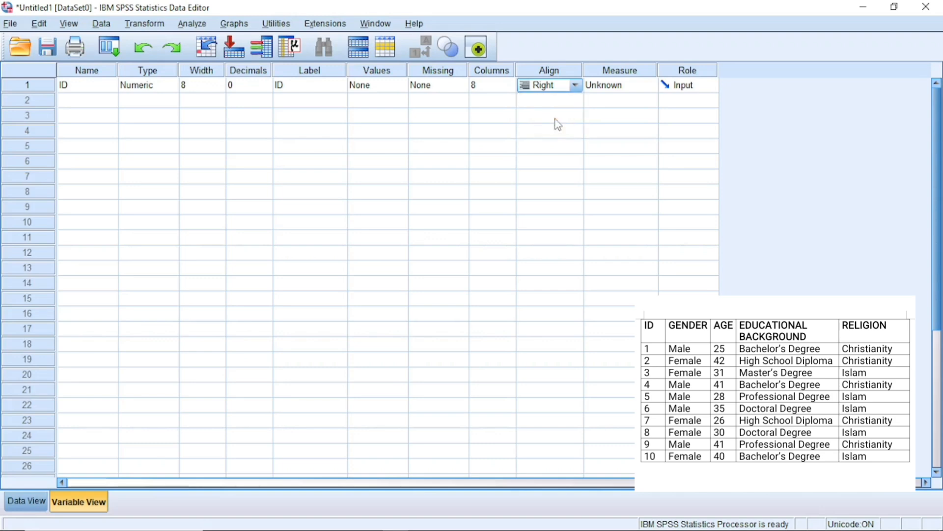
click(644, 83)
click(650, 87)
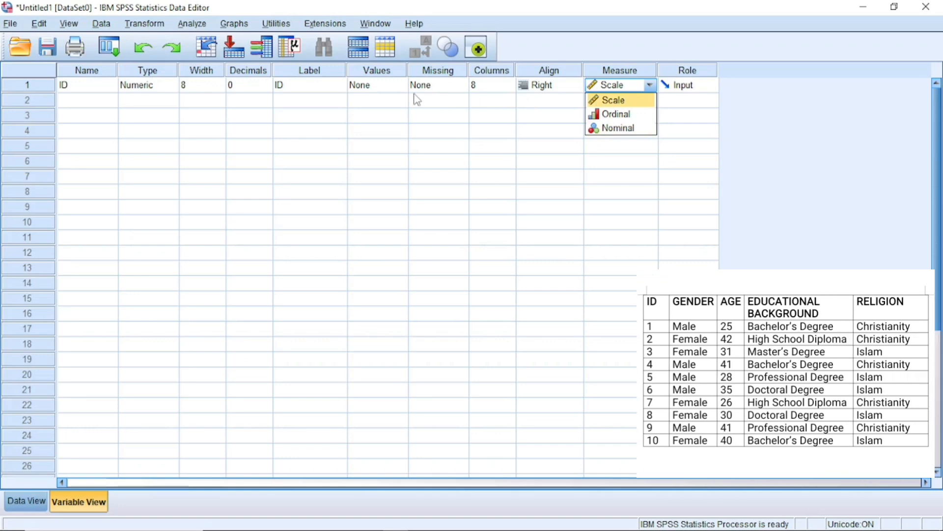
click(623, 101)
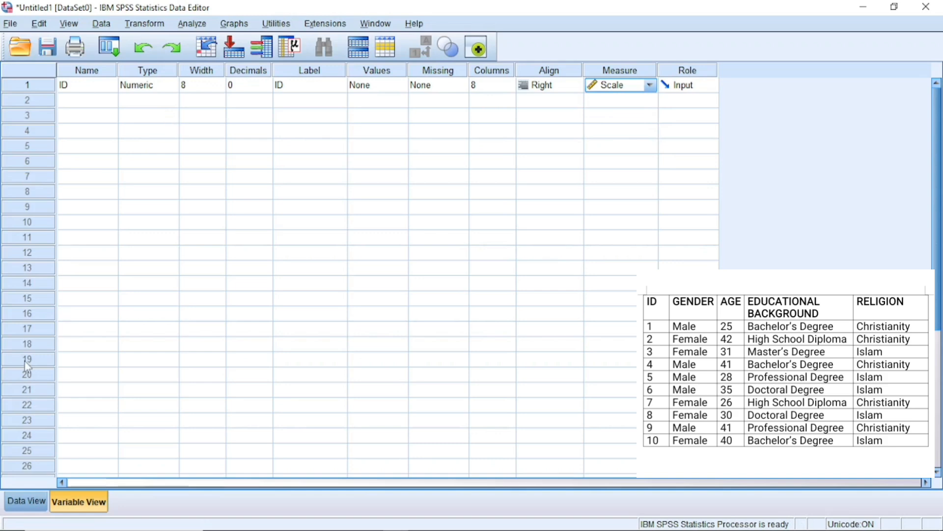
Create a second variable named Gender
click(30, 497)
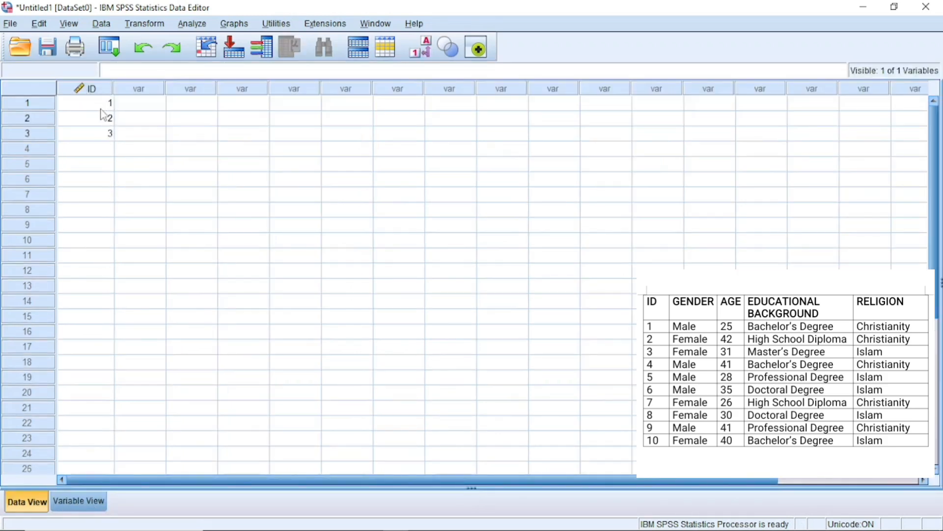
click(77, 501)
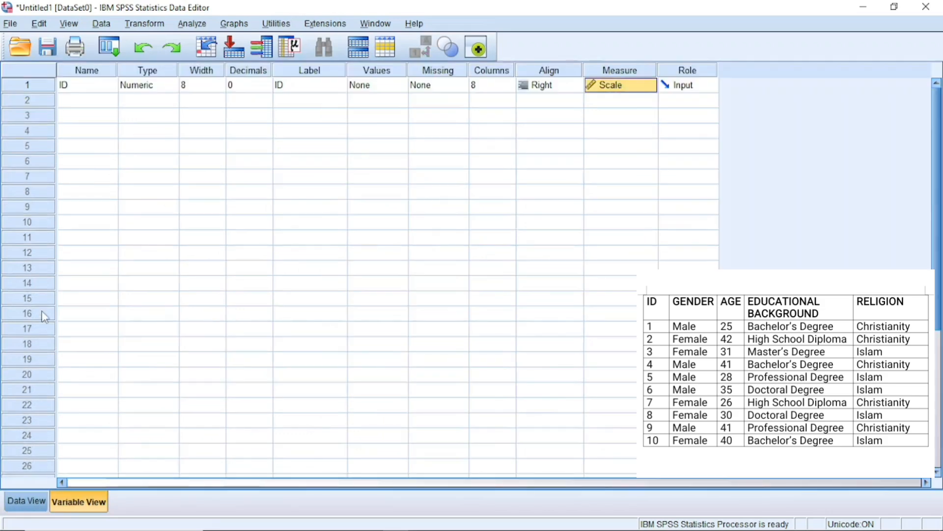
click(91, 100)
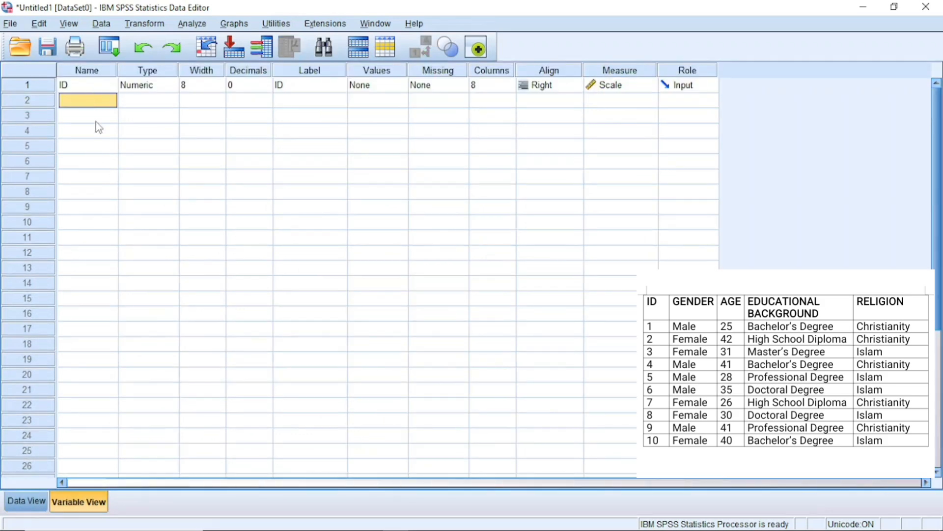
text(Ge)
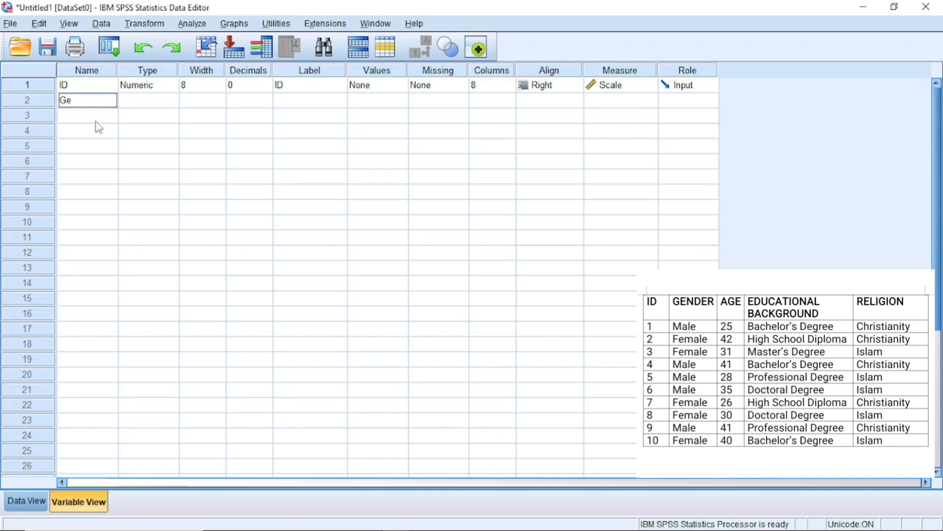
text(nder)
Keep Gender's type Numeric and set its decimal places to 0
click(172, 100)
click(173, 100)
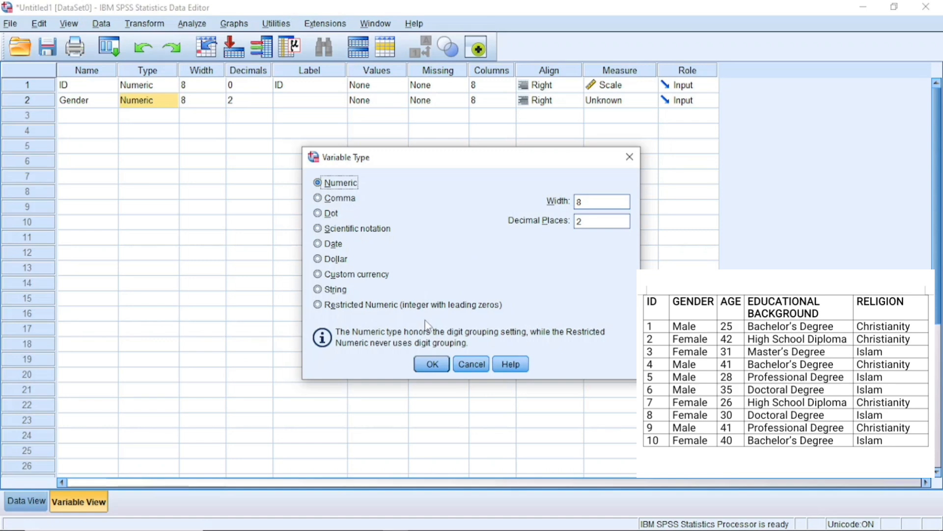
click(431, 365)
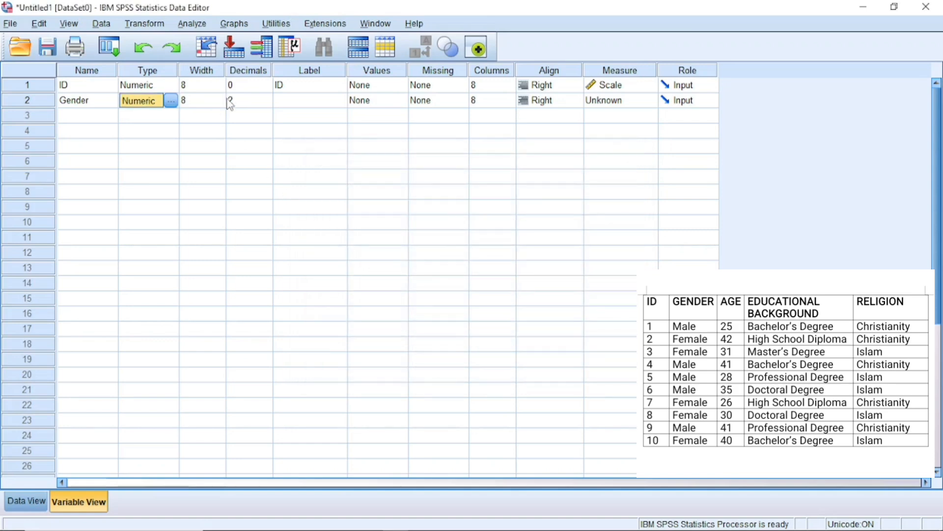
click(267, 105)
click(267, 105)
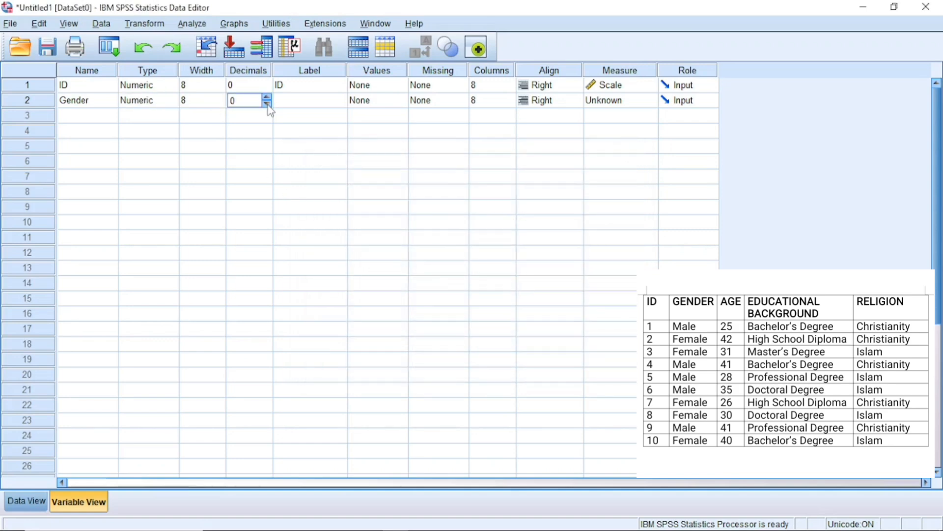
Set Gender's label to Gender
click(308, 107)
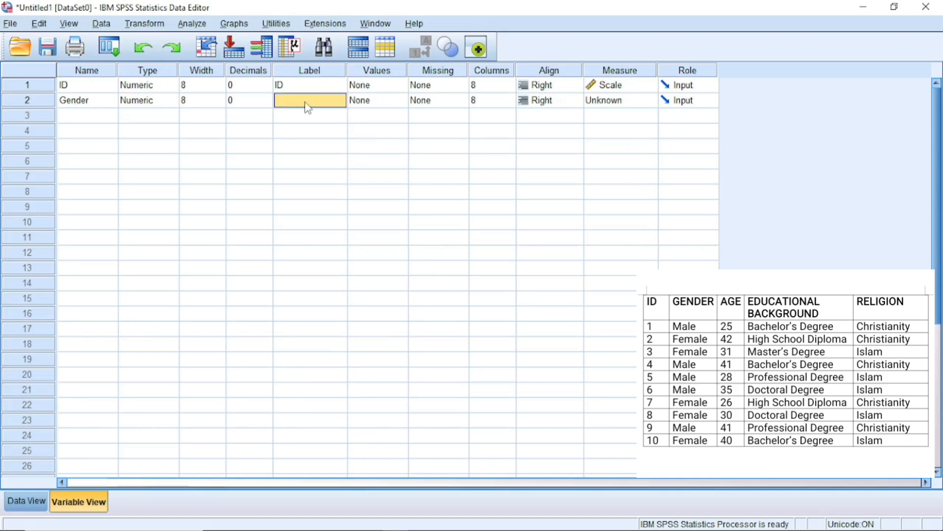
click(306, 103)
text(W)
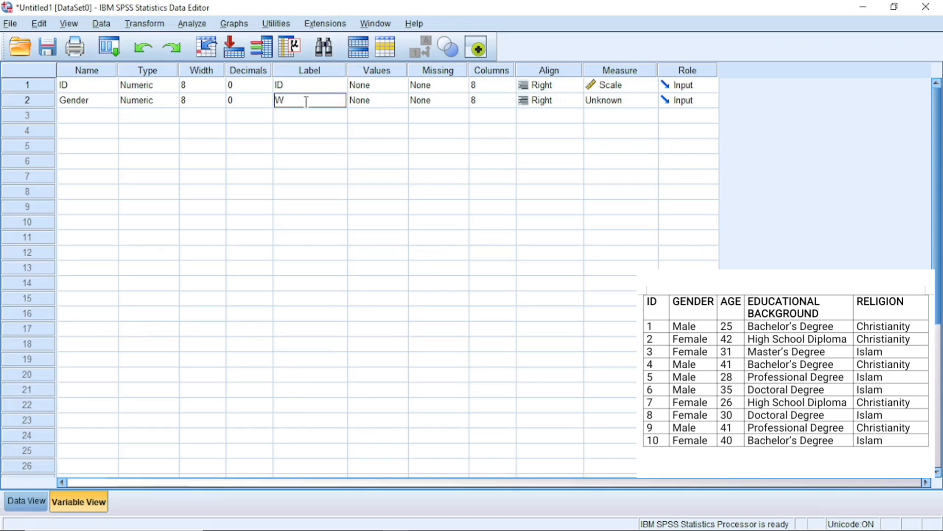
text(ha)
key(BackSpace)
key(BackSpace)
key(BackSpace)
key(BackSpace)
text(Gender)
Define Gender's value labels as 1 = Male and 2 = Female
click(398, 100)
click(400, 101)
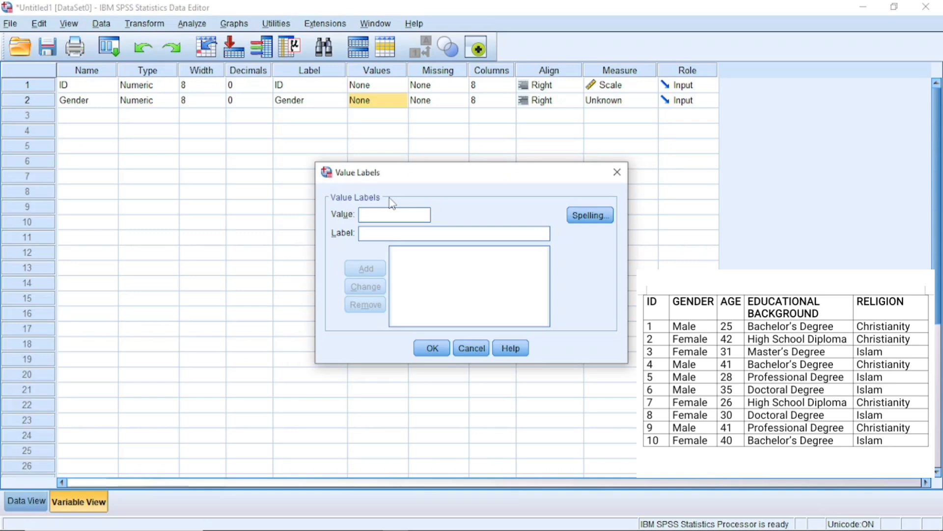
text(1)
text(M)
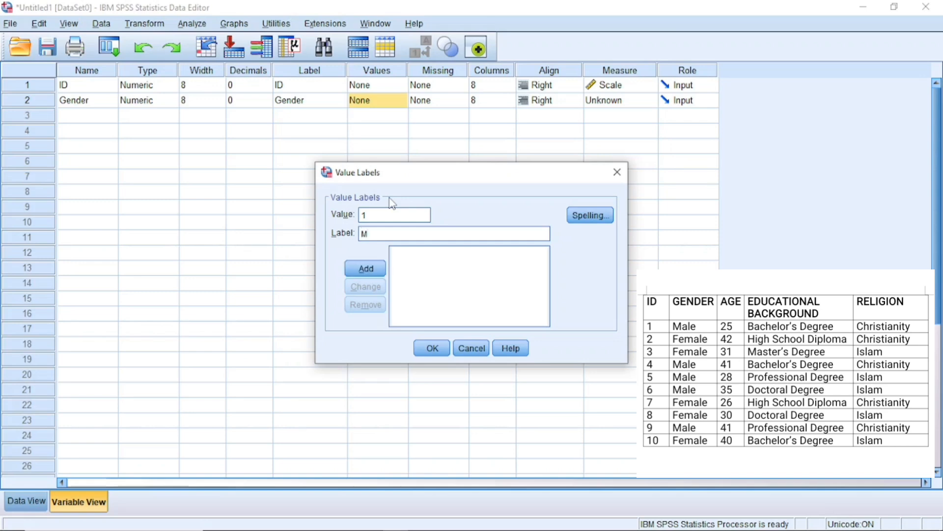
text(ale)
key(Return)
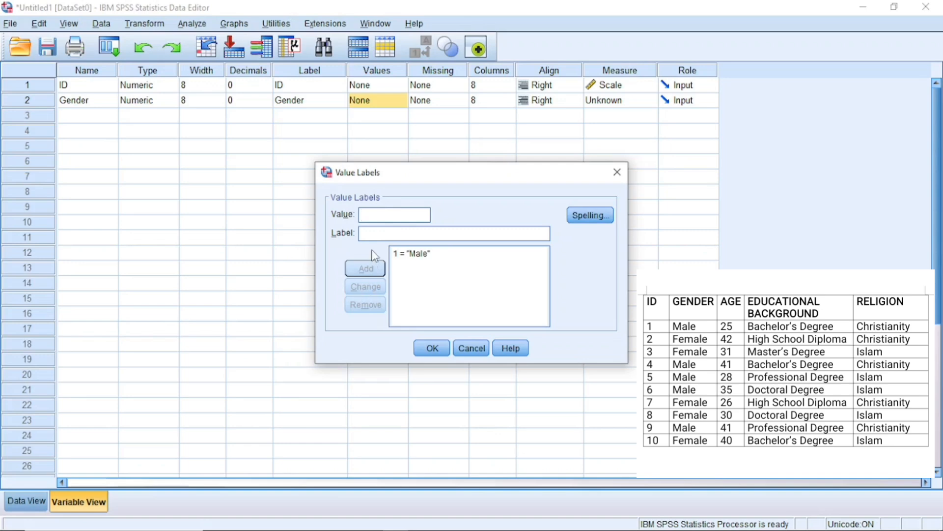
text(2)
key(Tab)
text(Female)
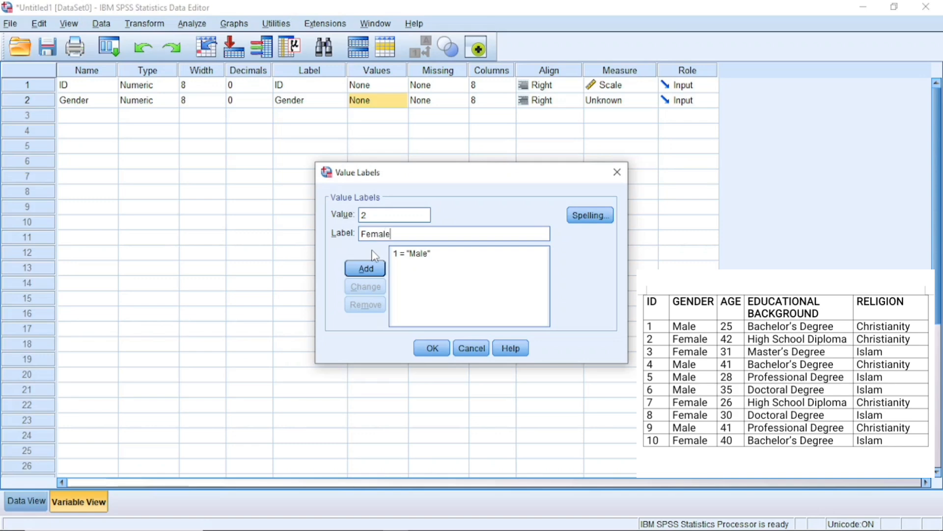
click(363, 269)
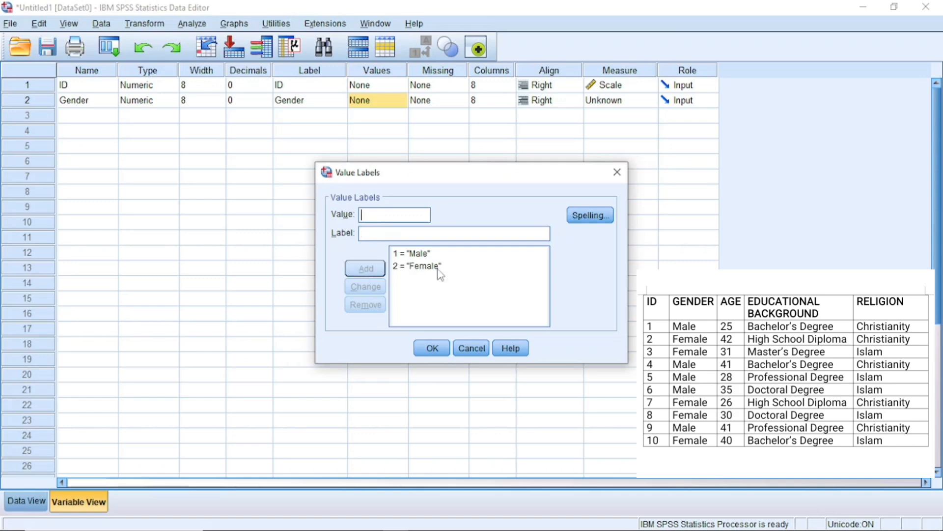
click(437, 349)
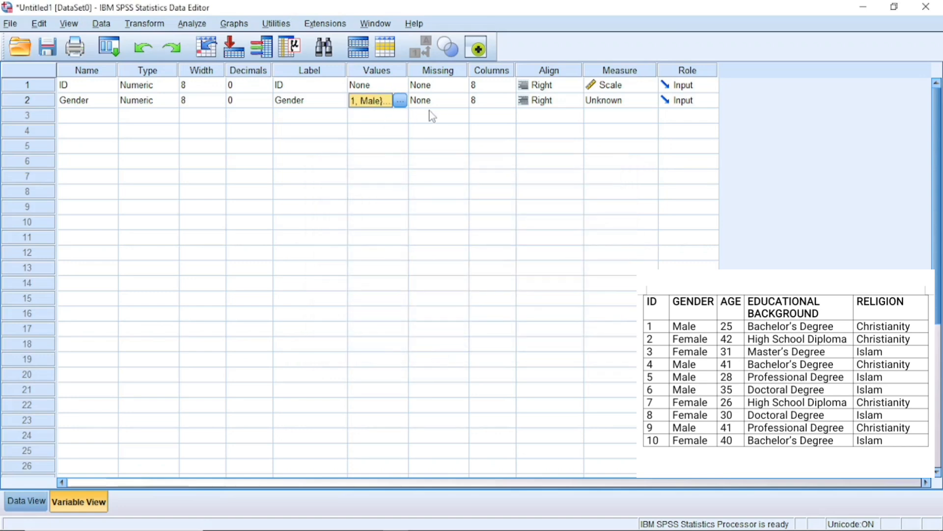
Set 88 as a discrete missing value for Gender
click(461, 101)
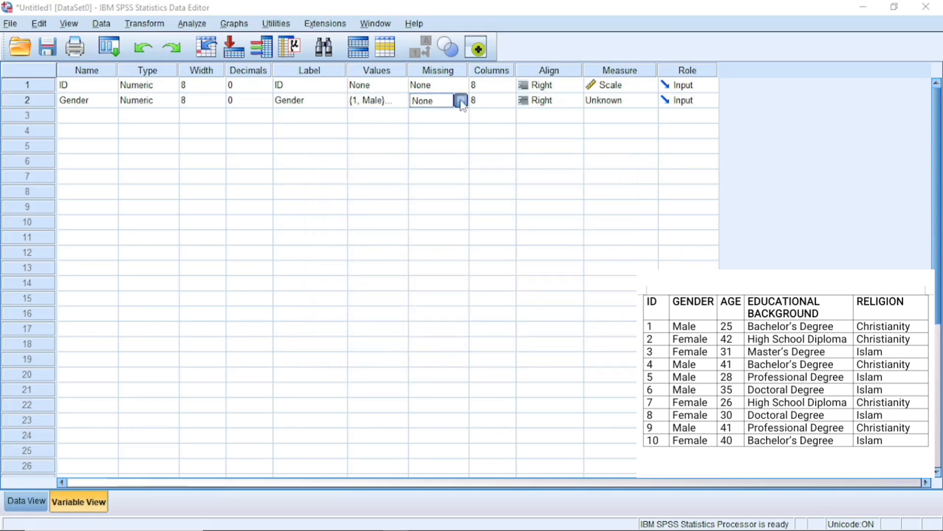
click(462, 101)
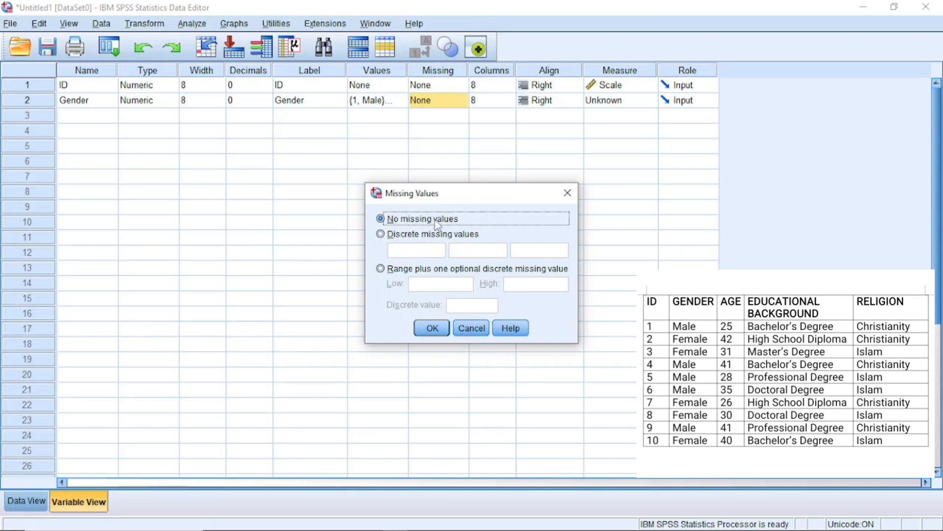
click(381, 234)
click(415, 251)
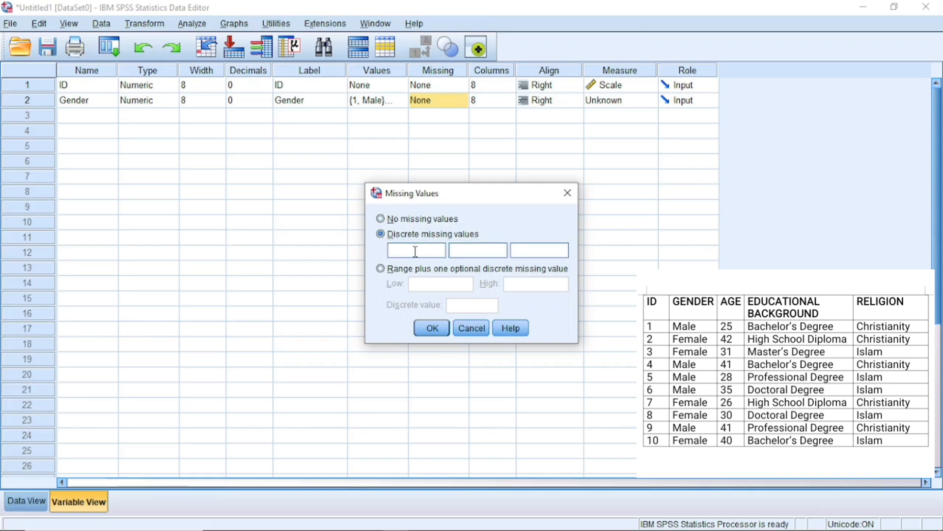
text(88)
click(432, 329)
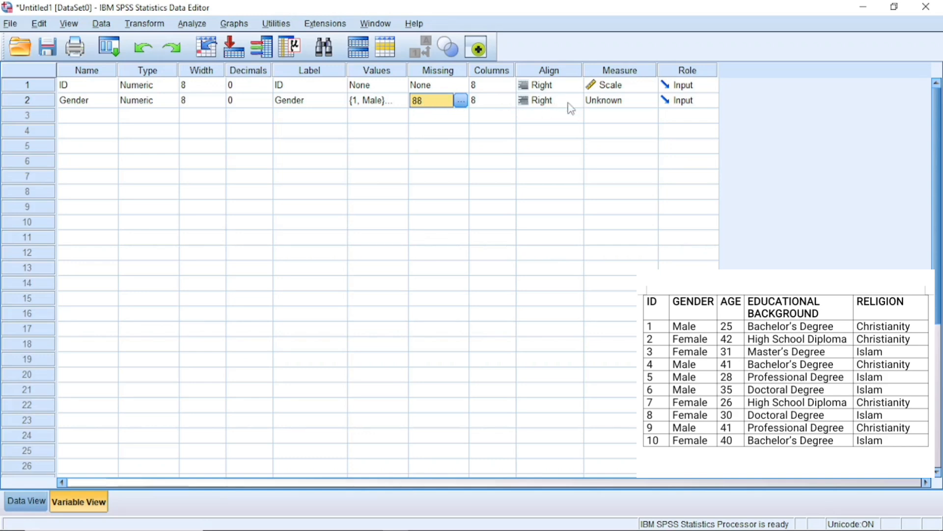
Set Gender's measurement level to Nominal and preview the variables in Data View
click(651, 101)
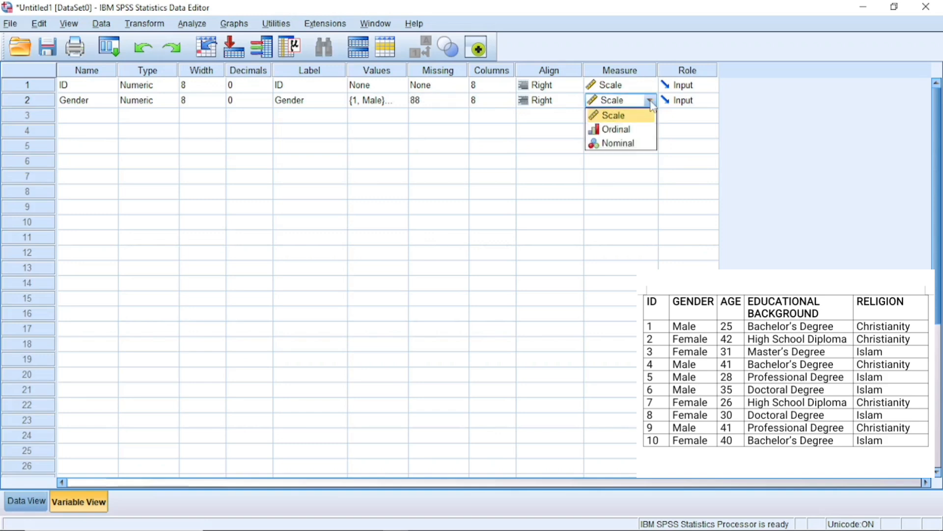
click(628, 143)
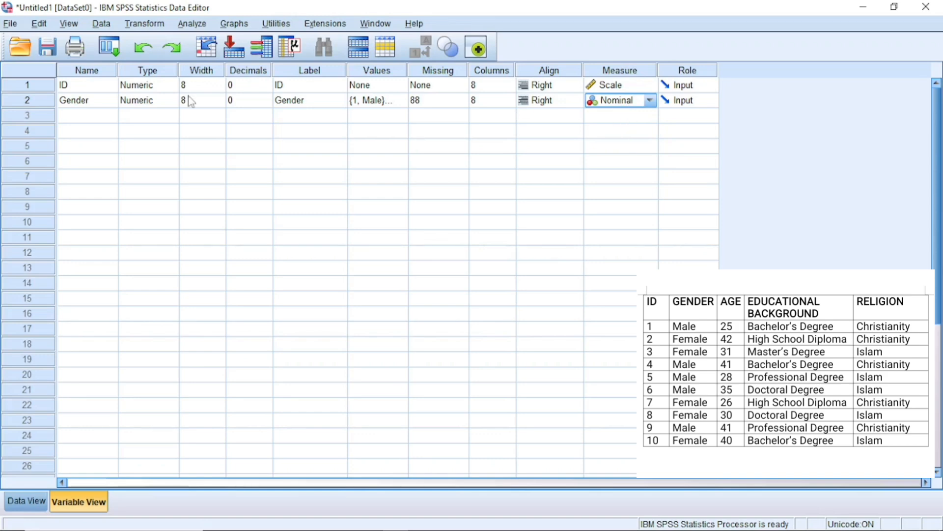
click(31, 497)
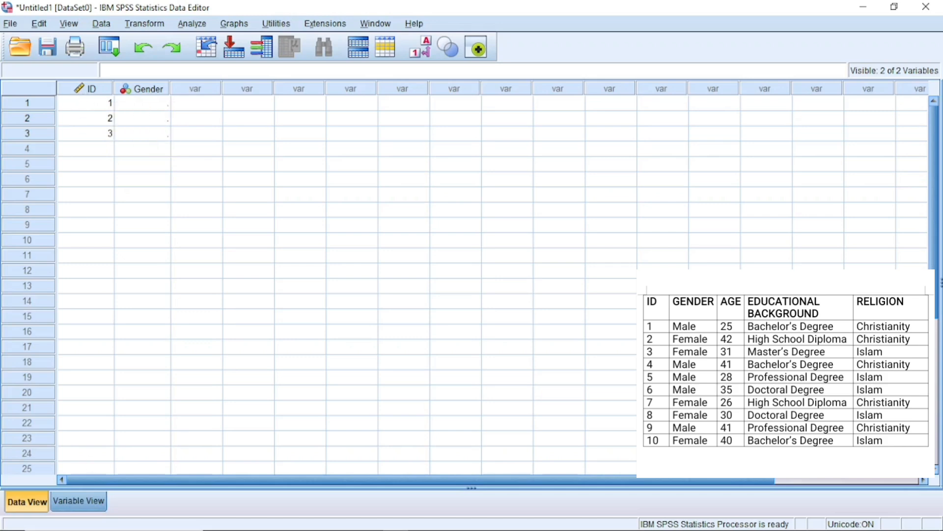
click(84, 498)
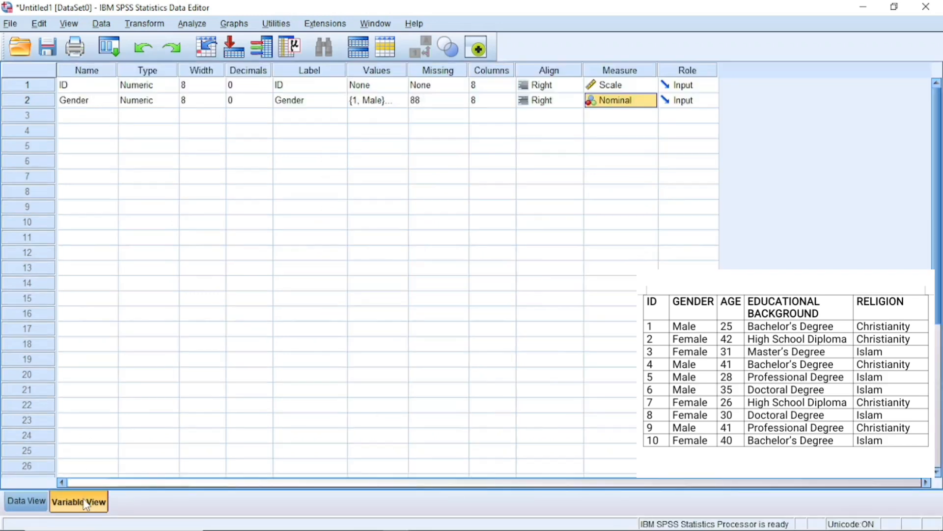
Create a third variable named Age, keeping its type Numeric and setting its decimal places to 0
click(82, 117)
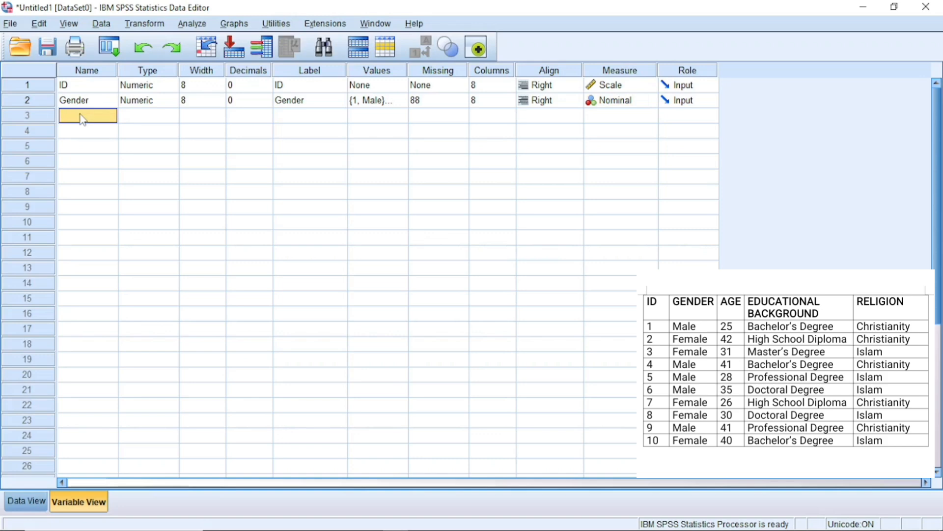
text(Age)
click(170, 116)
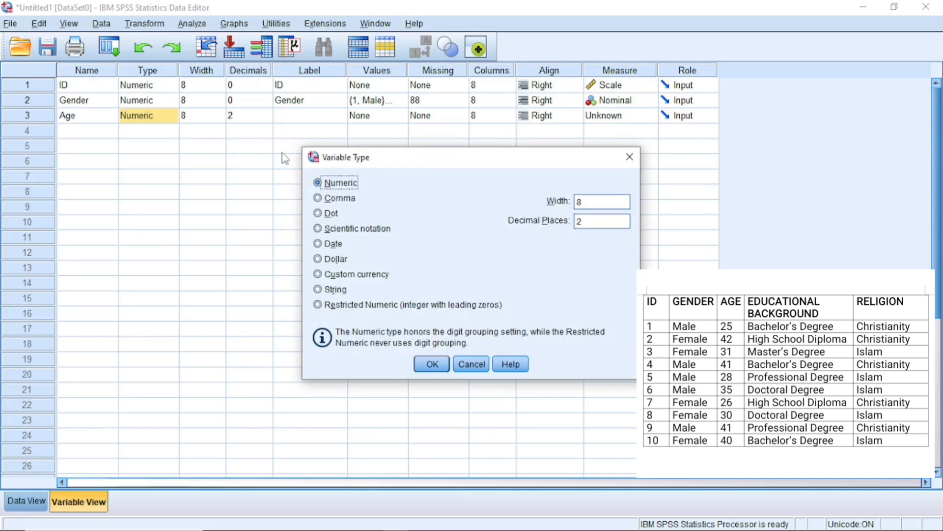
click(432, 364)
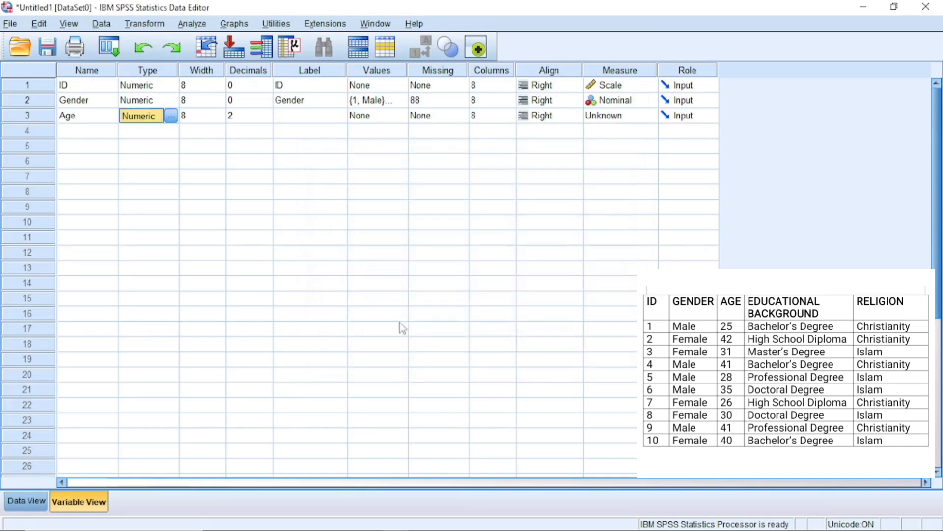
click(268, 119)
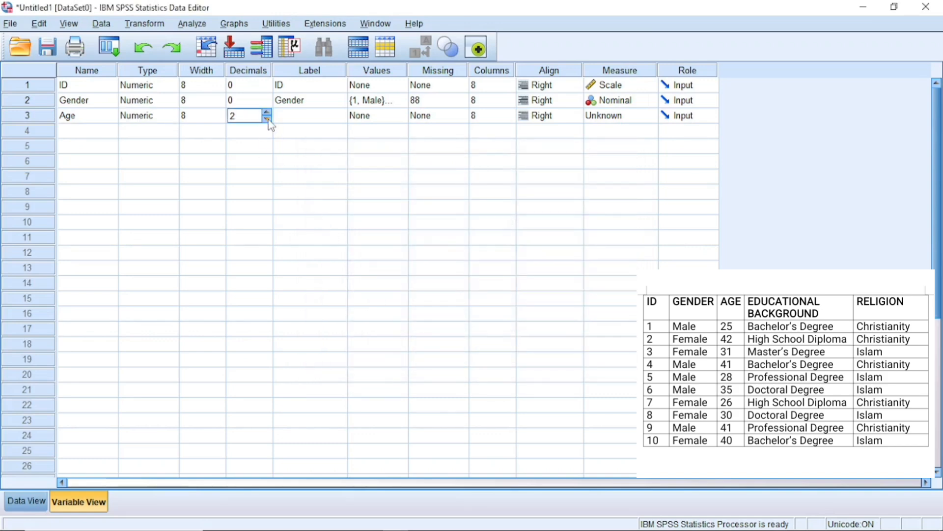
text(0)
Set Age's label to Age and close its value labels dialog without adding any labels
click(310, 114)
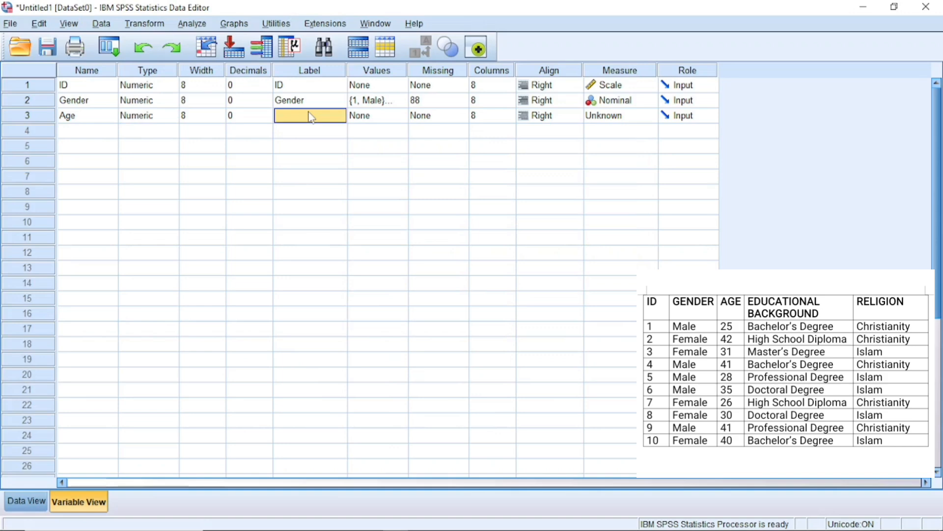
text(Age)
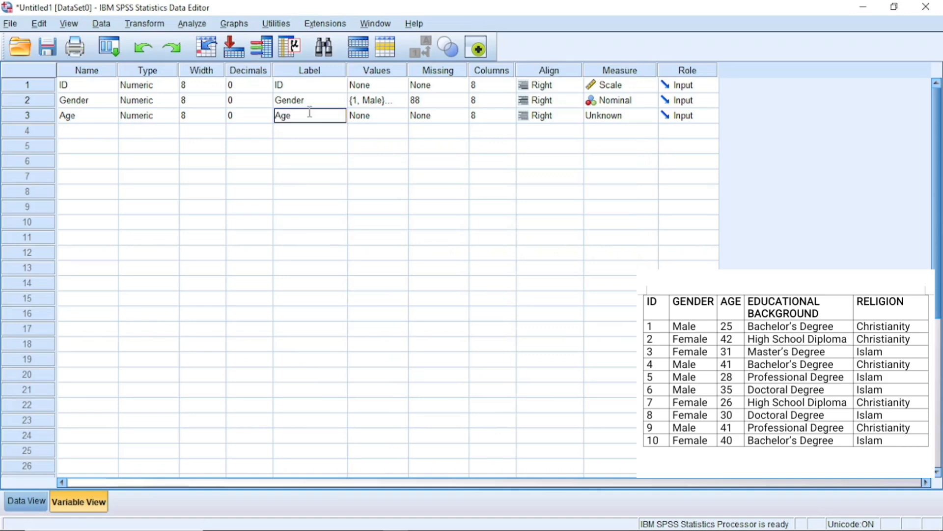
double_click(399, 120)
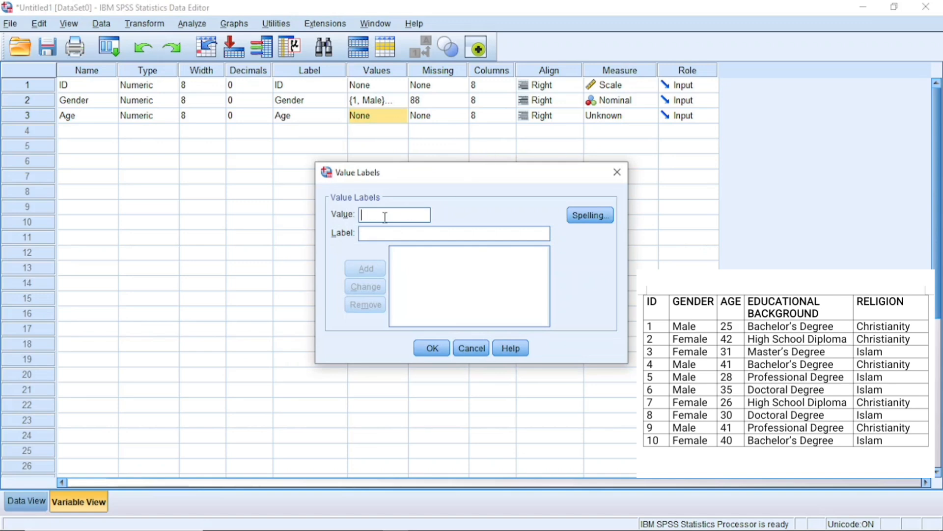
click(617, 172)
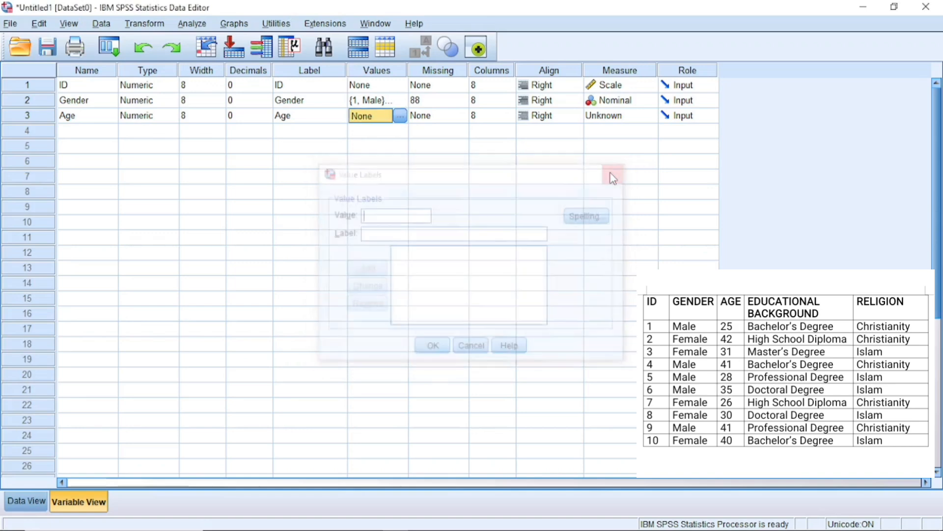
Change Gender's missing values setting to No missing values
click(464, 99)
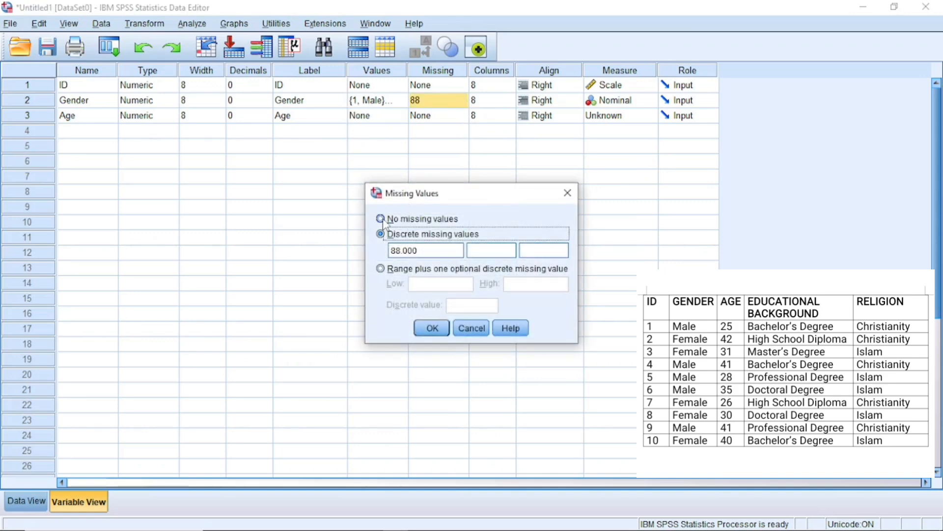
click(381, 219)
click(433, 328)
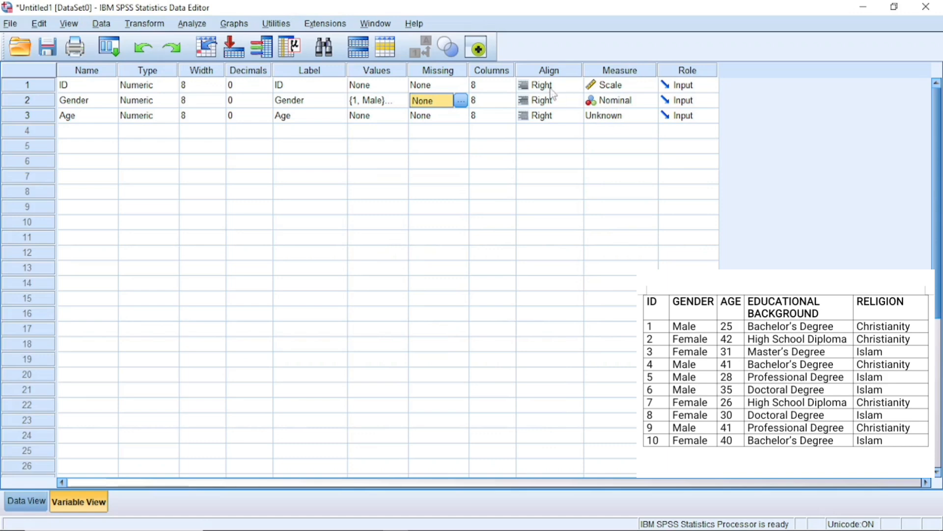
Set Age's measurement level to Scale and preview the variables in Data View
click(642, 118)
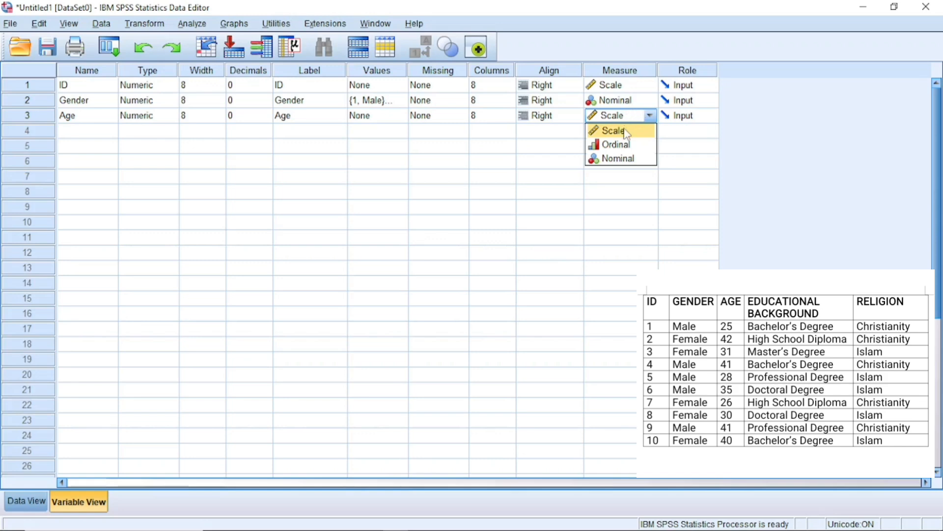
click(626, 132)
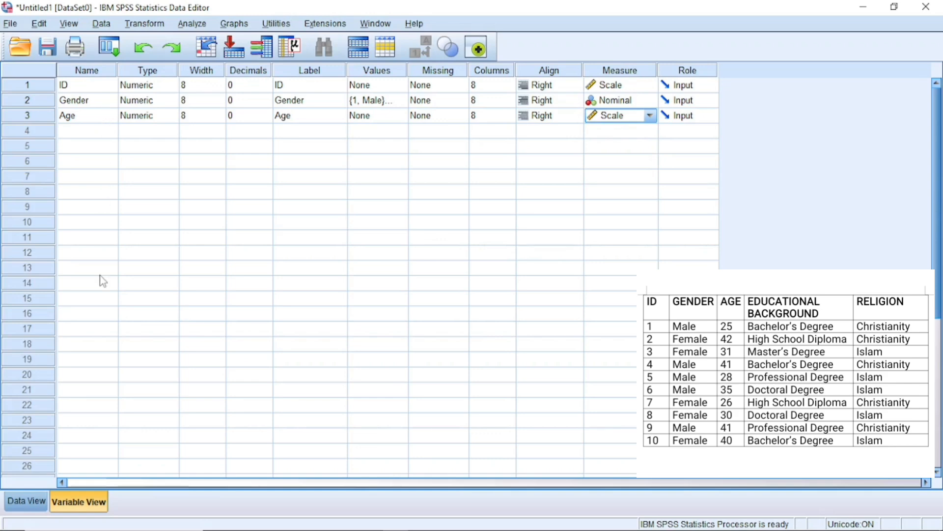
click(26, 497)
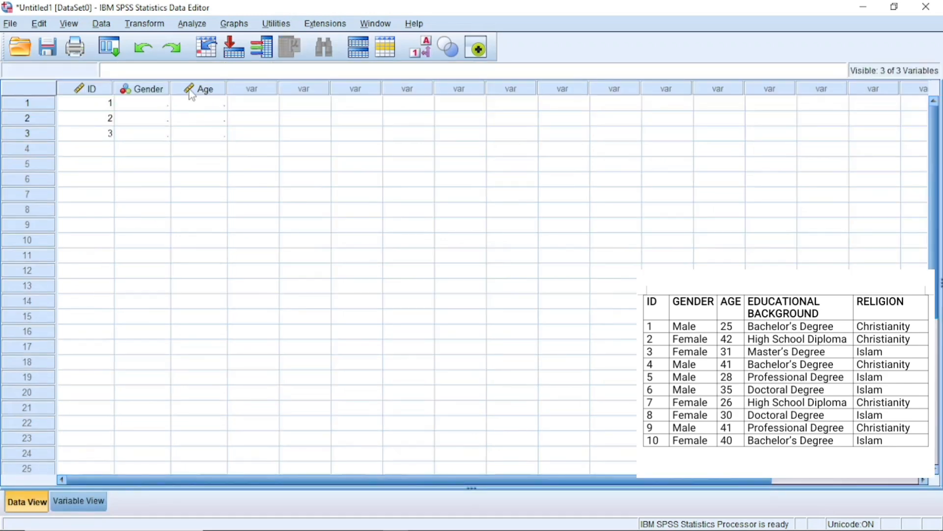
click(79, 501)
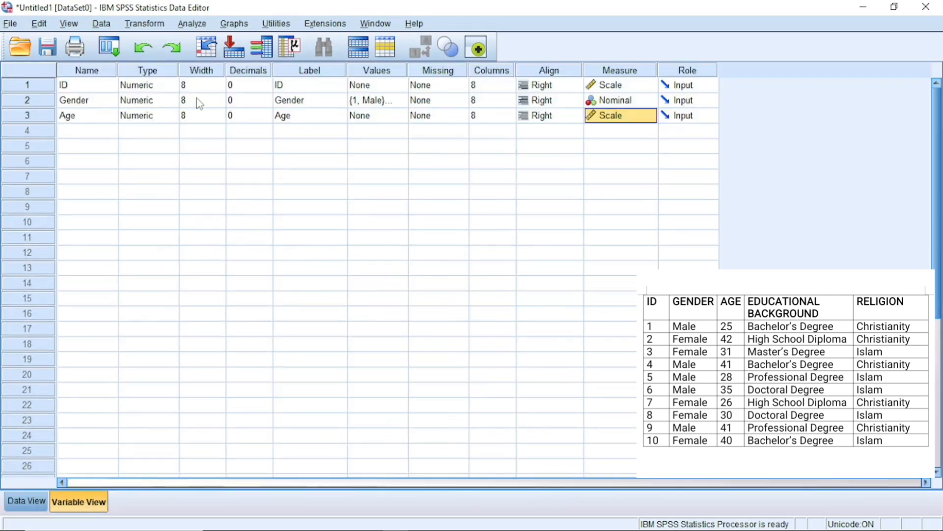
Try to name a fourth variable Educational Background
click(104, 131)
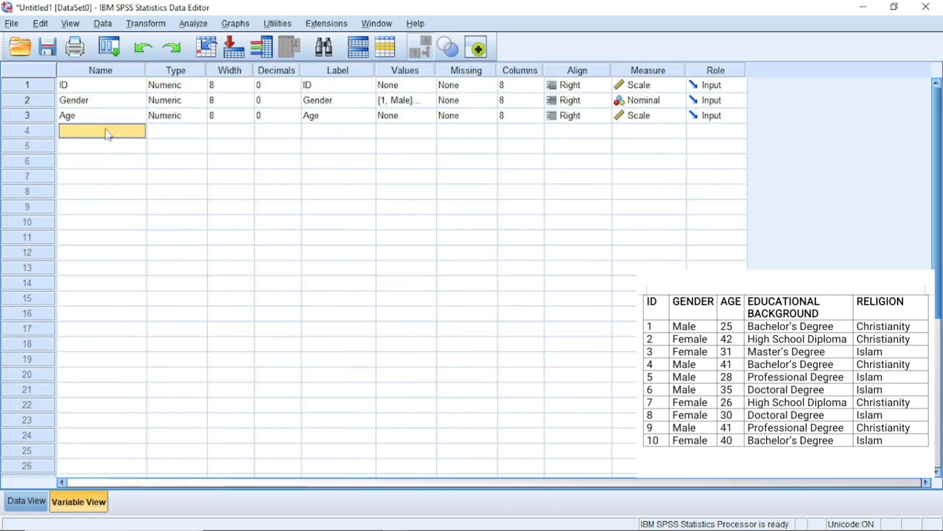
double_click(71, 132)
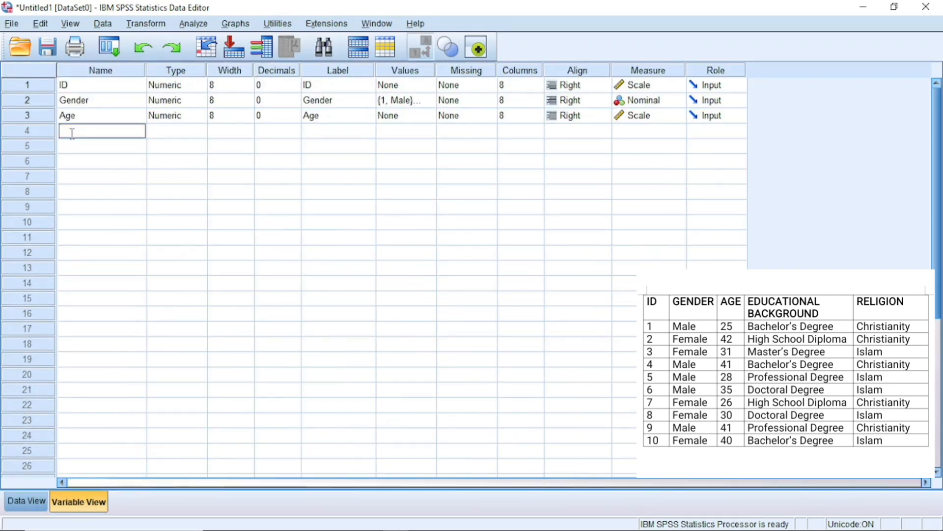
text(Educational Back)
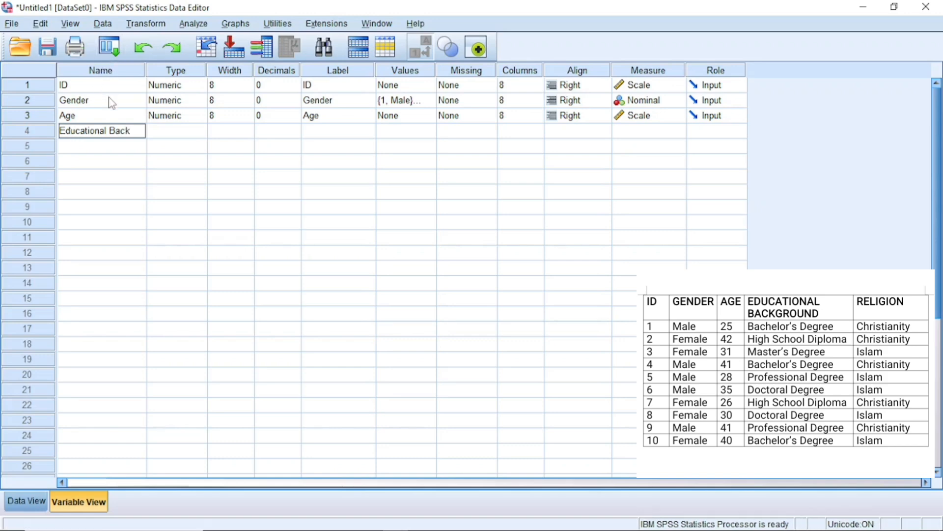
text(ground)
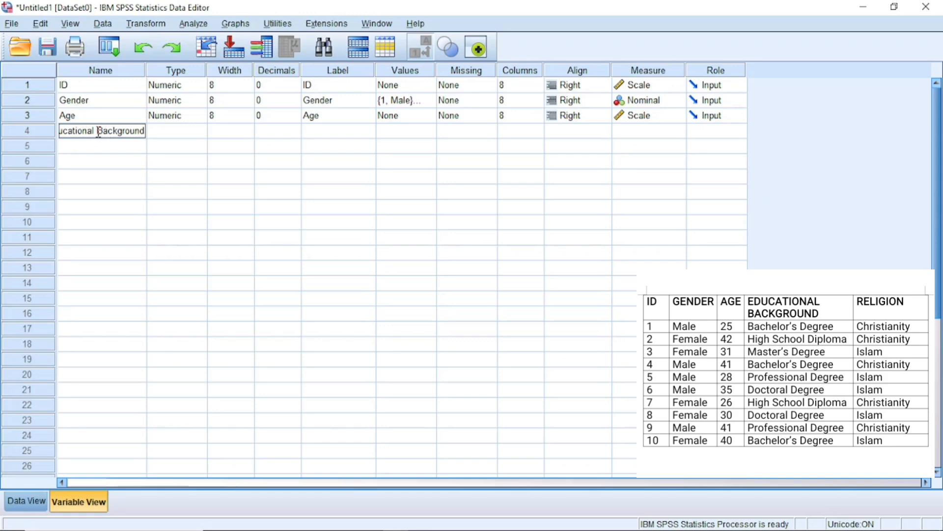
key(Return)
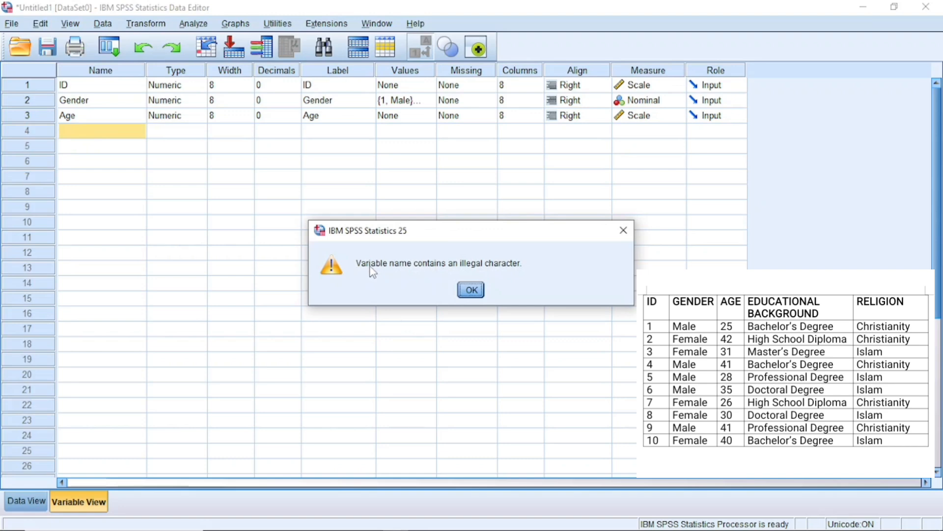
Dismiss the illegal-character error and name the fourth variable Educational_Background
click(477, 289)
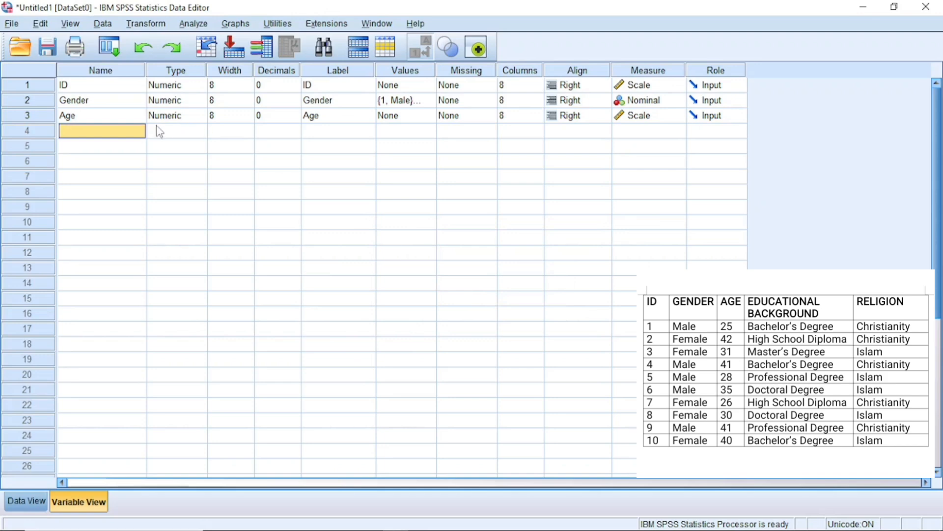
double_click(125, 133)
text(E)
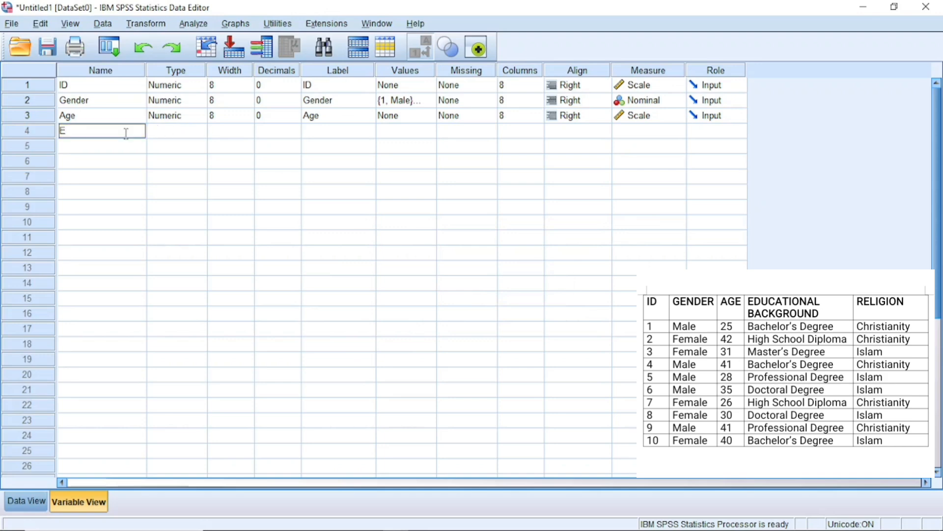
text(ducational_Background)
Check Educational_Background's variable type without changes and set its decimals to 0
click(193, 133)
click(193, 132)
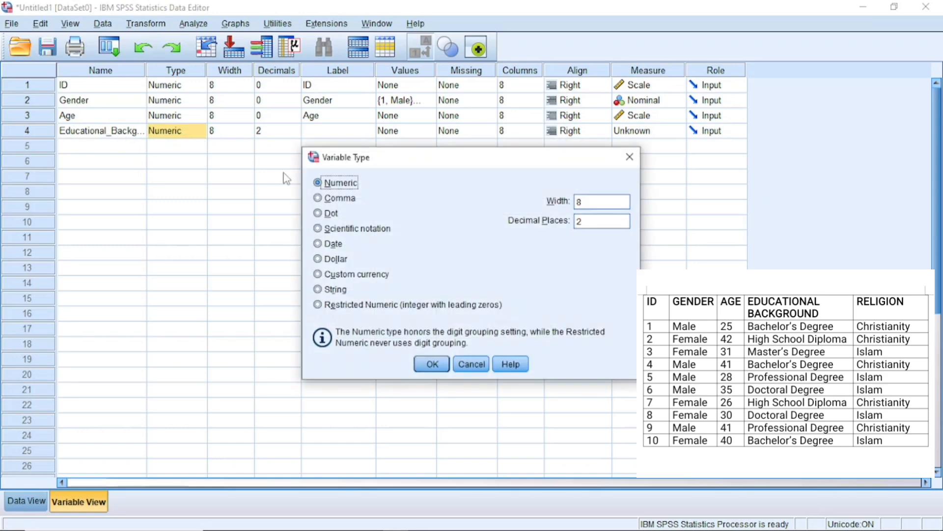
click(630, 157)
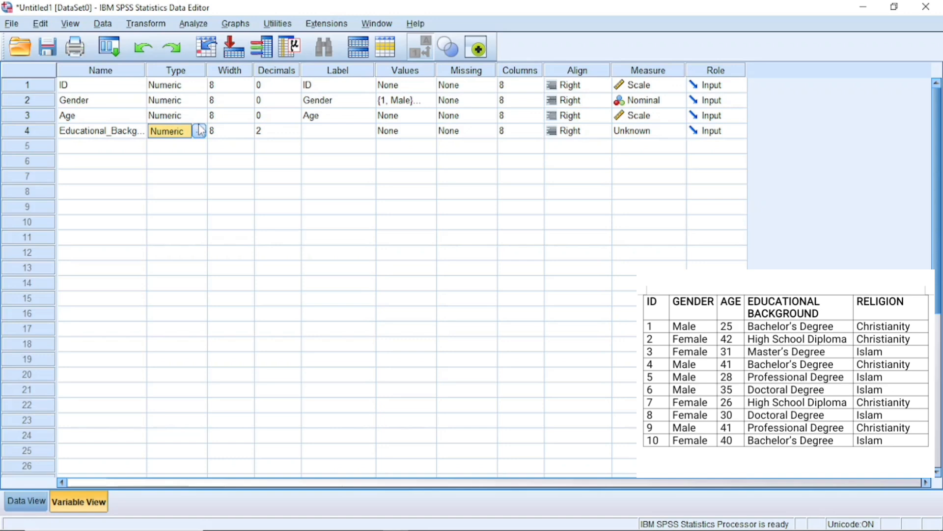
click(295, 134)
click(294, 133)
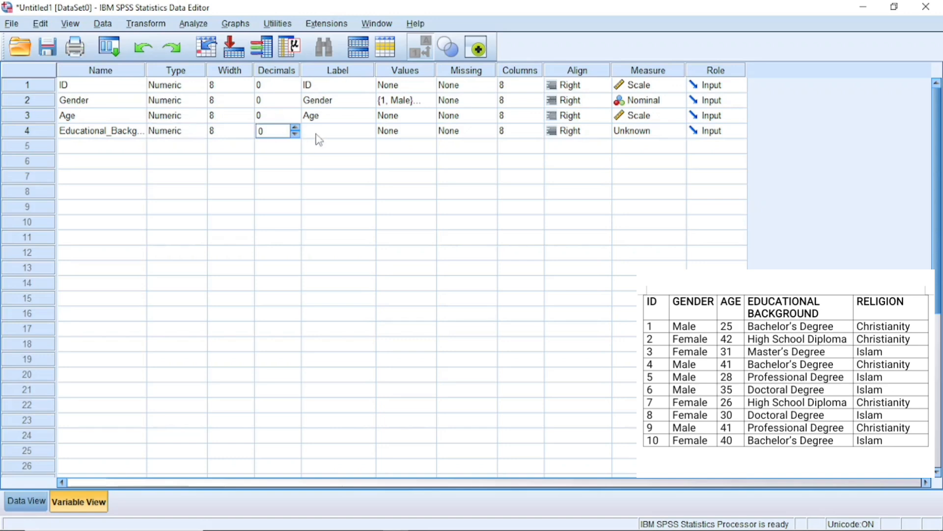
click(322, 134)
click(322, 133)
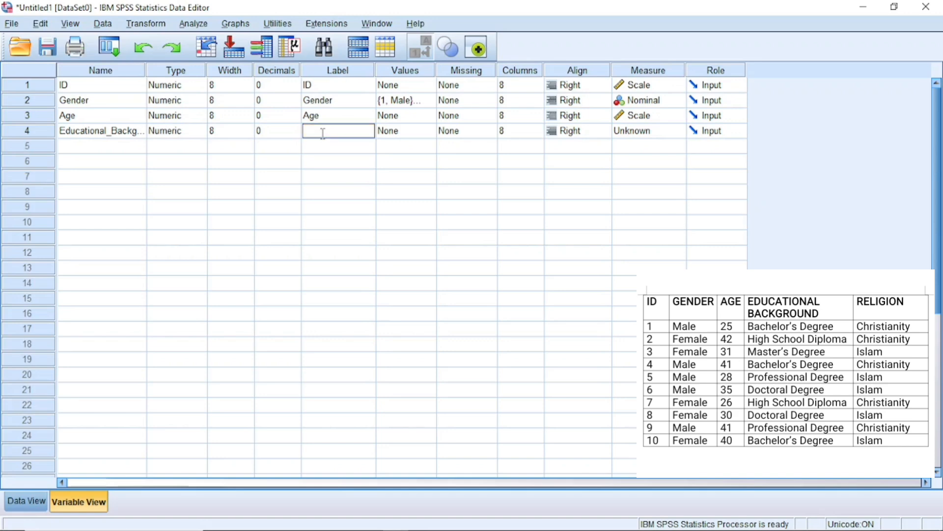
Set Educational_Background's label to Educational Background
text(Ed)
text(ucation)
text(al Back)
text(ground)
Open Educational_Background's value labels and add value 1 labelled H.S.D
double_click(429, 132)
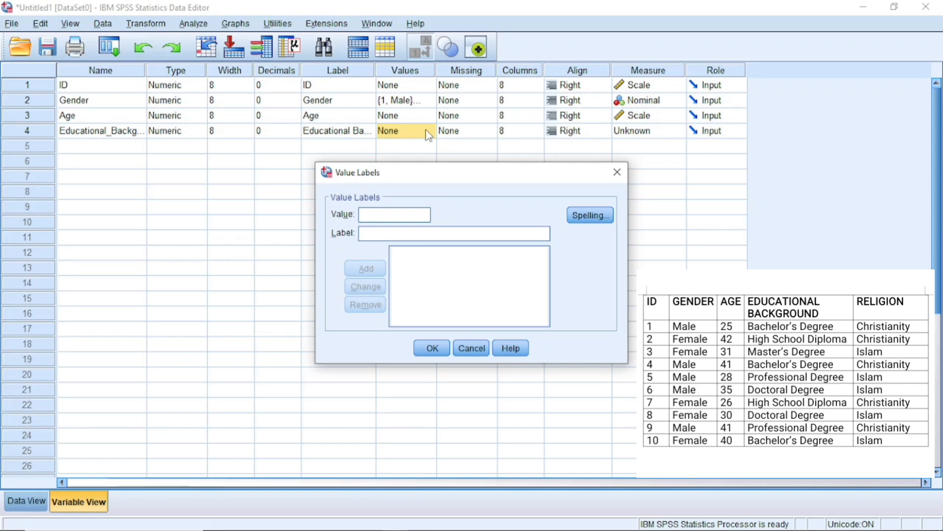
text(1)
key(Tab)
text(H)
key(BackSpace)
text(High)
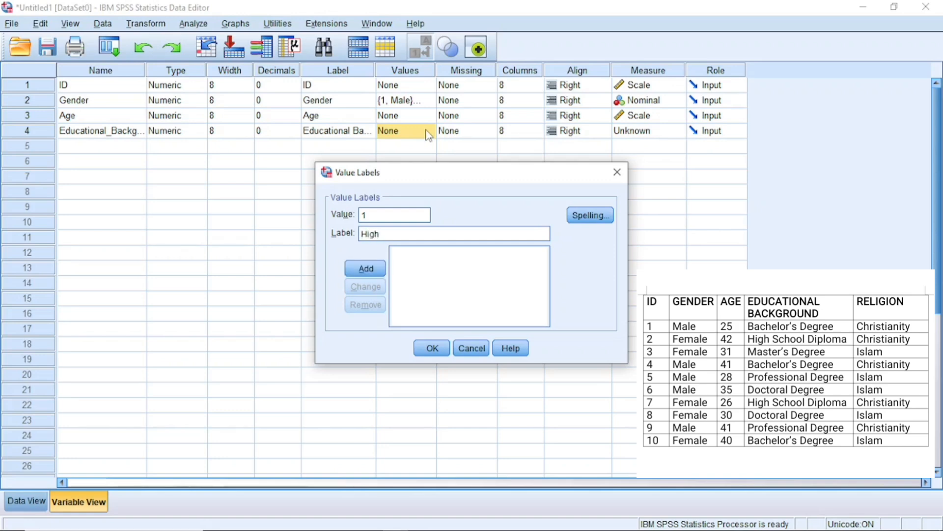
key(BackSpace)
key(BackSpace)
key(BackSpace)
text(.S.D)
click(366, 269)
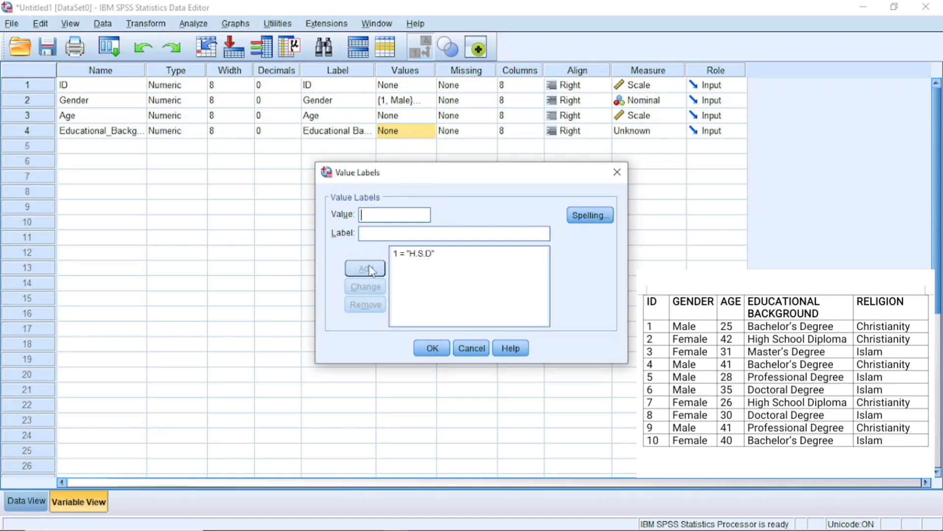
Add value labels 2 = B.D and 3 = M.D for Educational_Background
text(2)
key(Tab)
text(B.D)
click(369, 269)
key(Tab)
text(M)
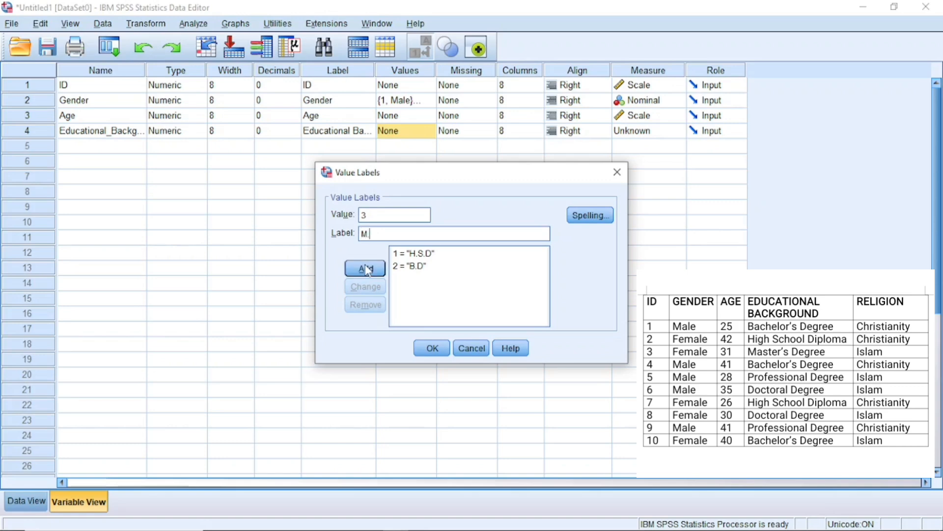
click(368, 270)
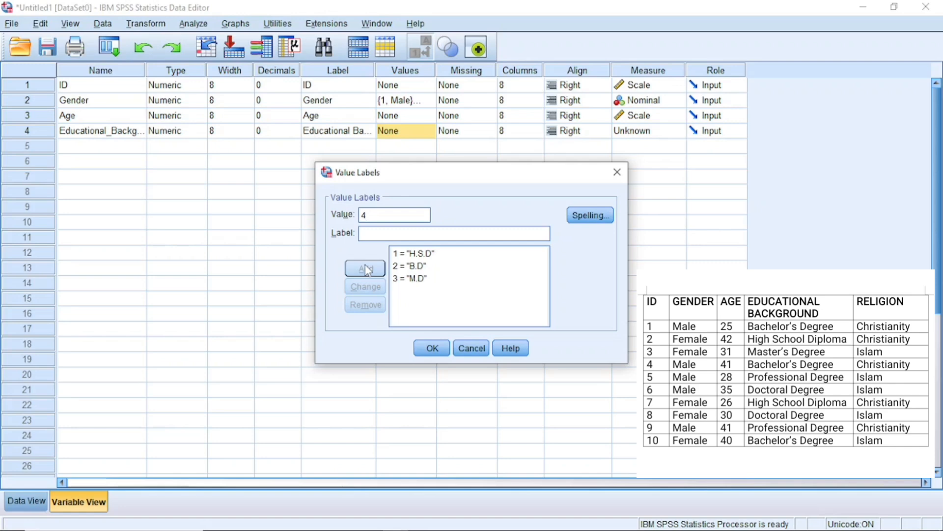
Add value labels 4 = D.D and 5 = P.D, then confirm the value labels dialog
click(379, 234)
text(D.D)
click(371, 269)
click(374, 232)
text(P)
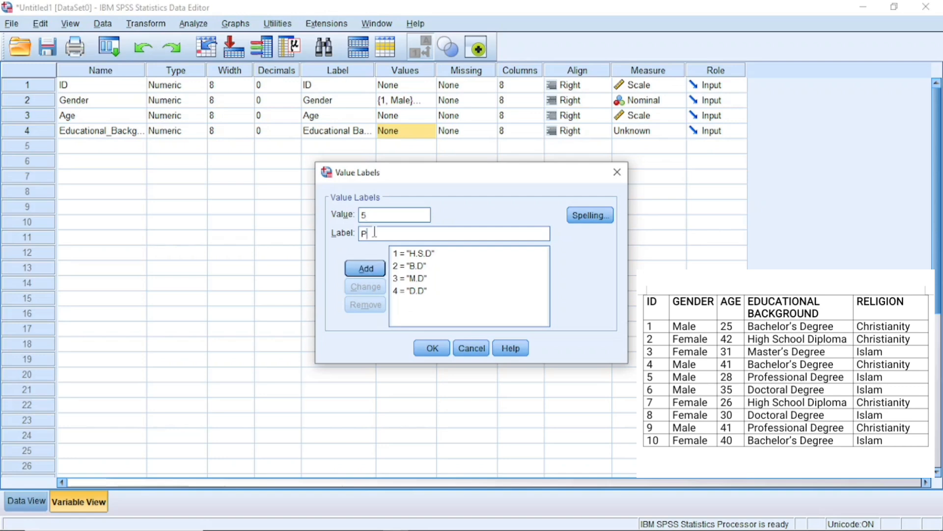
text(.D)
click(363, 267)
click(432, 349)
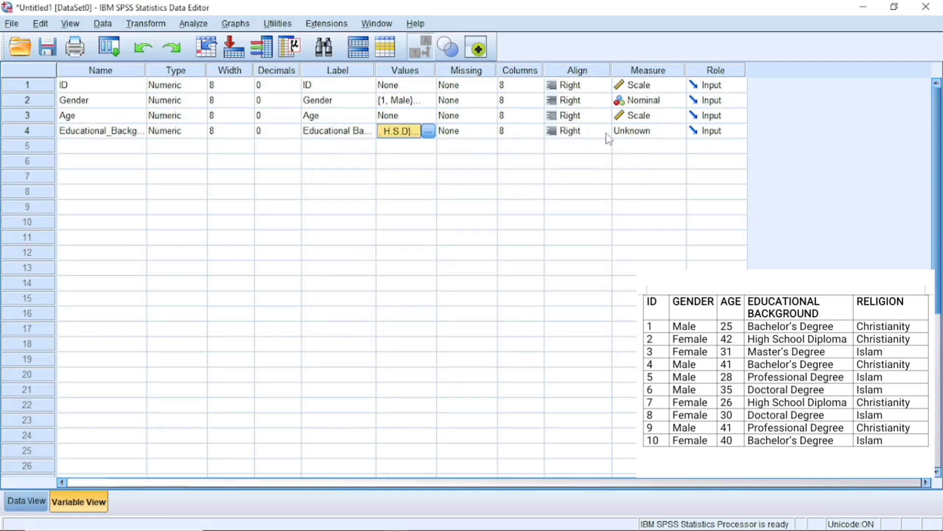
Set Educational_Background's measurement level to Nominal
click(679, 131)
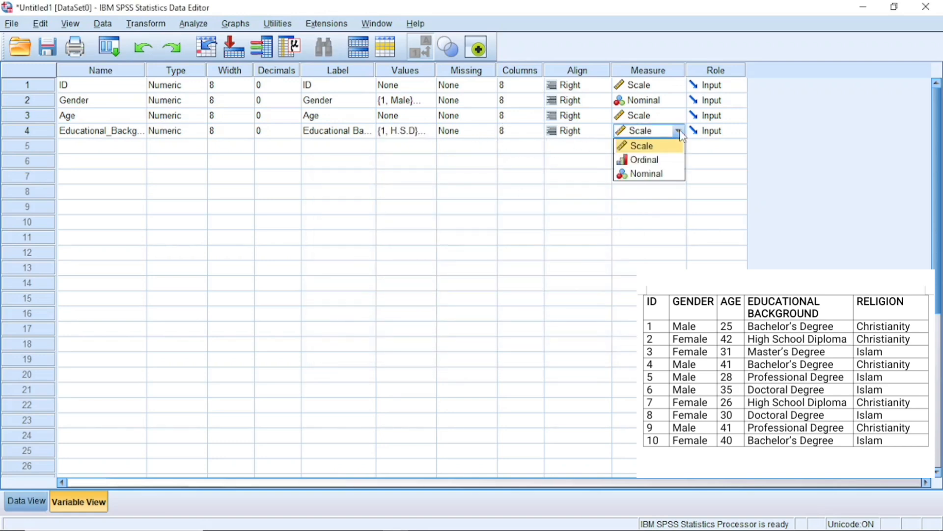
click(650, 160)
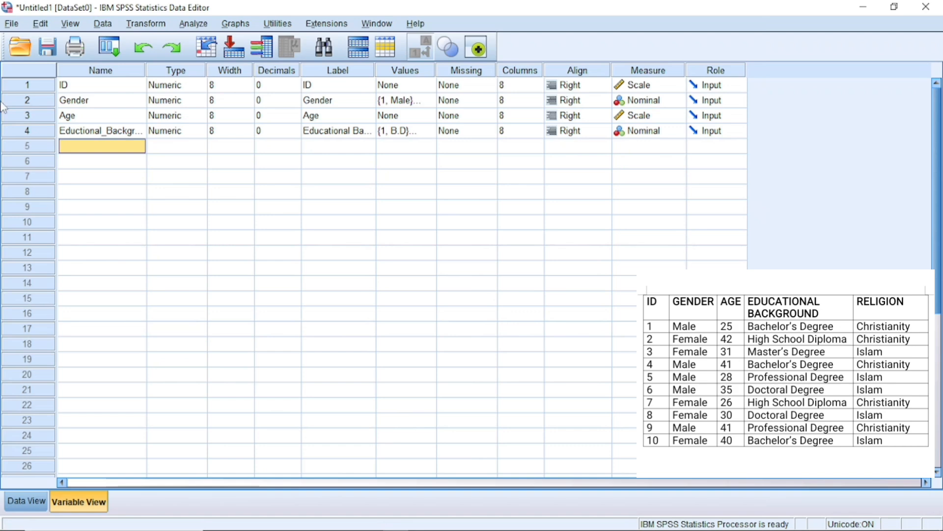
Name the fifth variable Religon and confirm its Numeric variable type
double_click(125, 148)
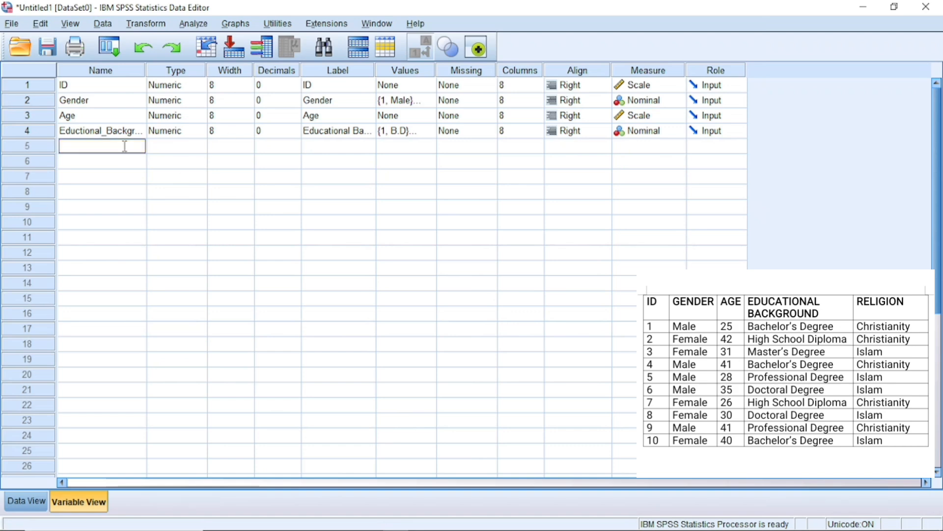
text(Religon)
click(202, 147)
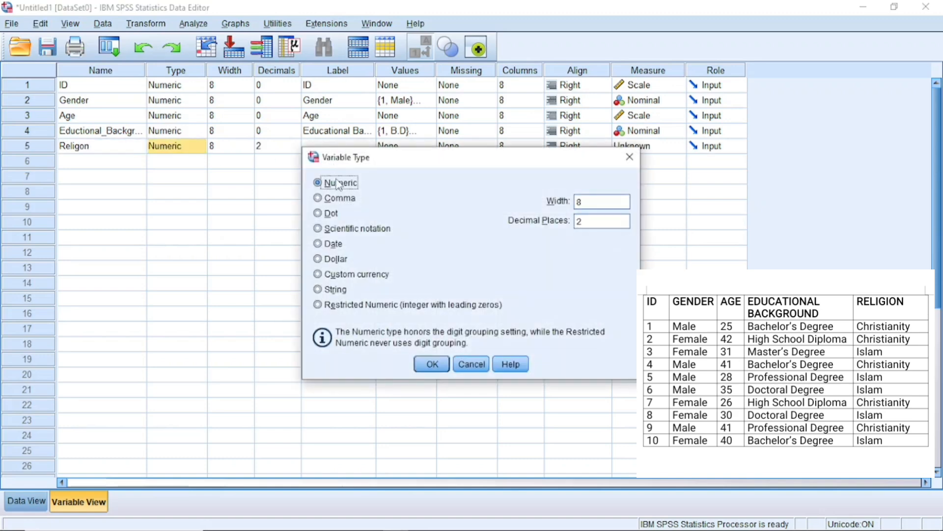
click(431, 364)
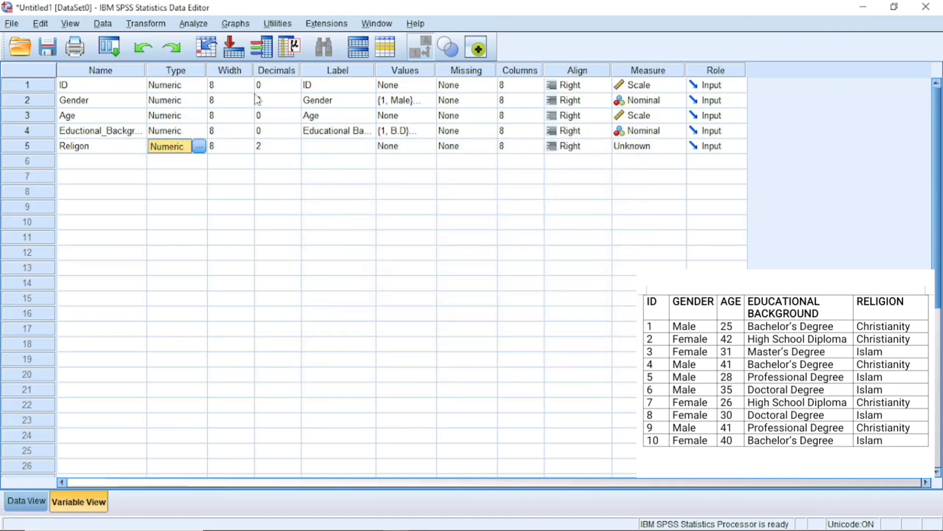
Set Religon's decimals to 0 and its label to Religion
click(297, 149)
click(297, 151)
click(298, 151)
click(346, 147)
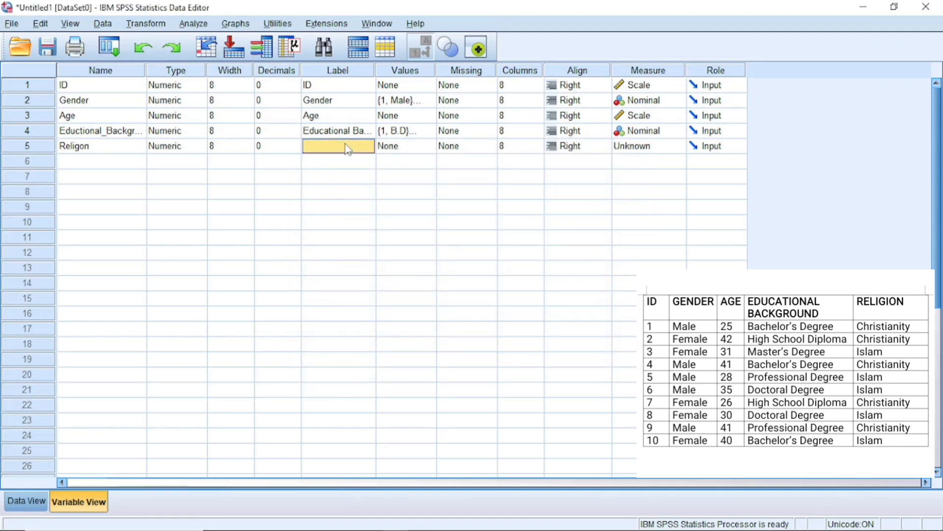
click(346, 147)
text(Religion)
Open Religon's value labels and add value 1 labelled Islam
click(428, 147)
click(429, 147)
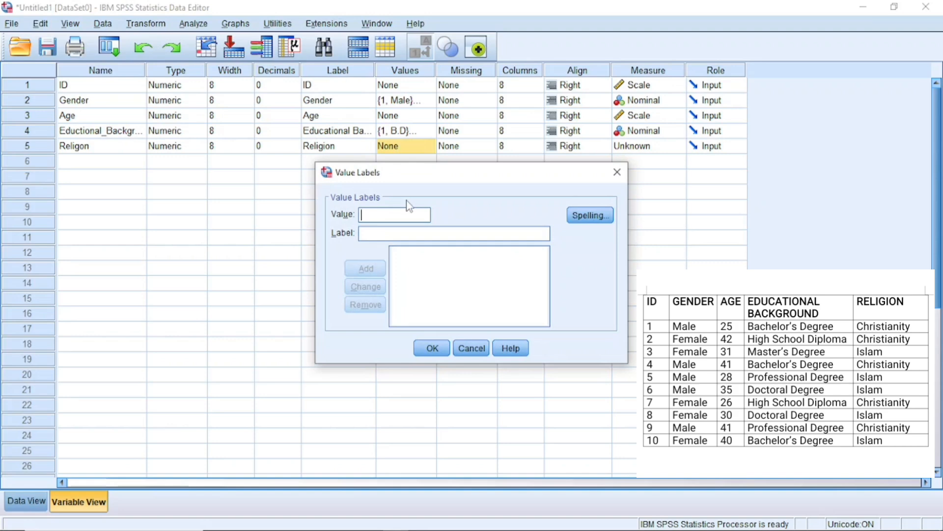
text(1)
key(Tab)
text(I)
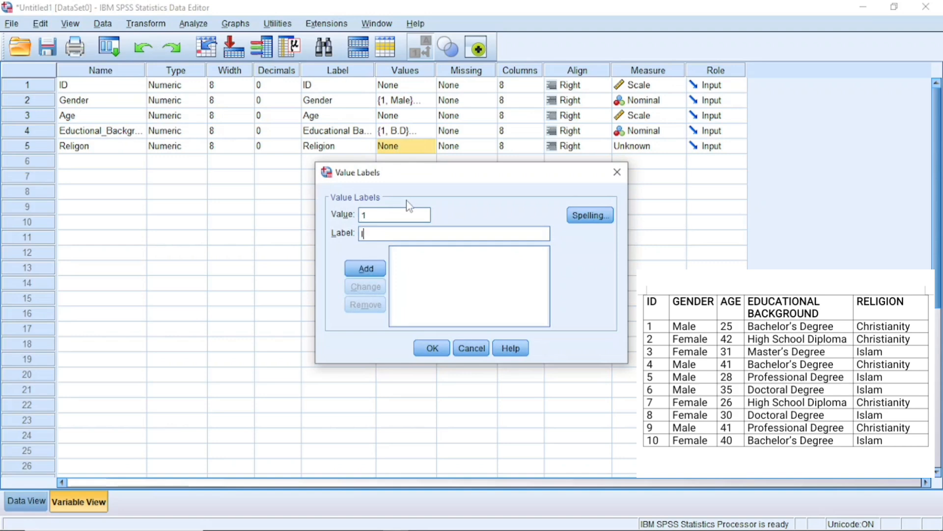
text(S)
key(BackSpace)
text(slam)
click(365, 268)
Add value 2 labelled Christianity and confirm Religon's value labels
text(2)
key(Tab)
text(Christianity)
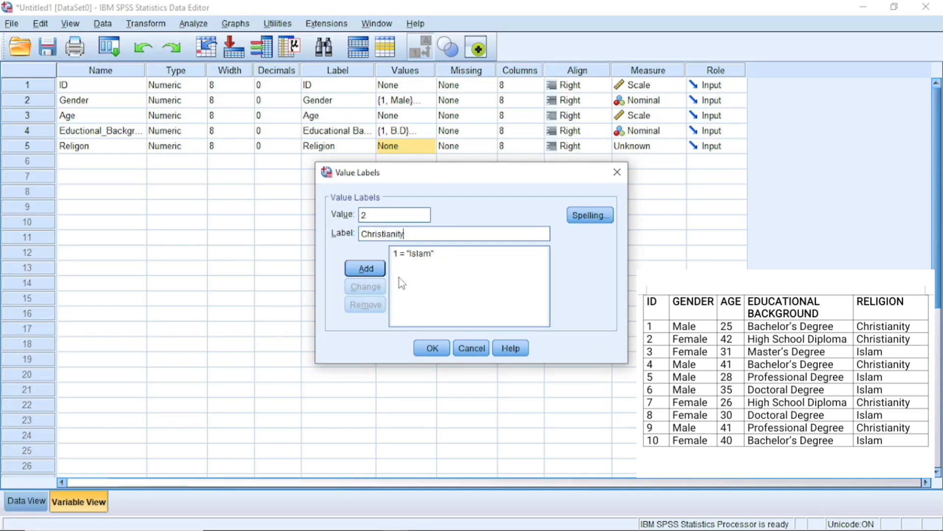
click(363, 268)
click(438, 349)
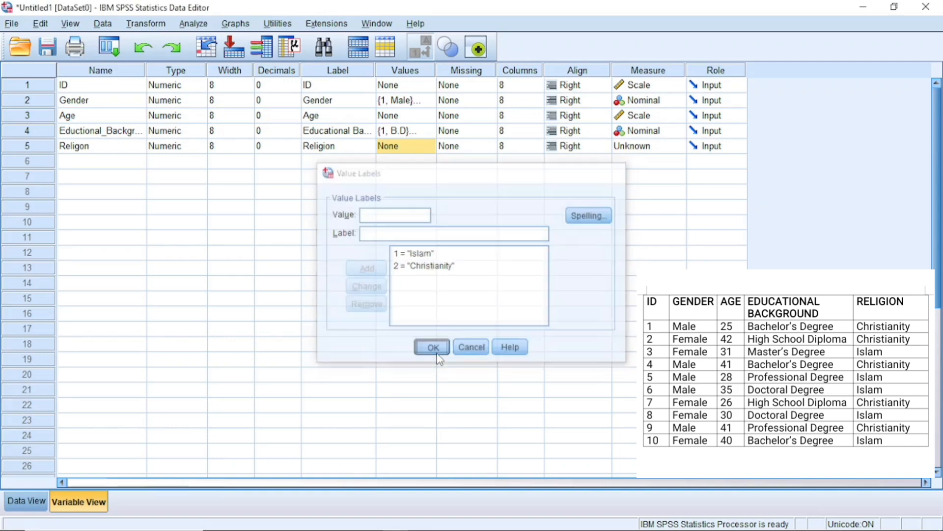
Set Religon's measurement level to Nominal
click(676, 146)
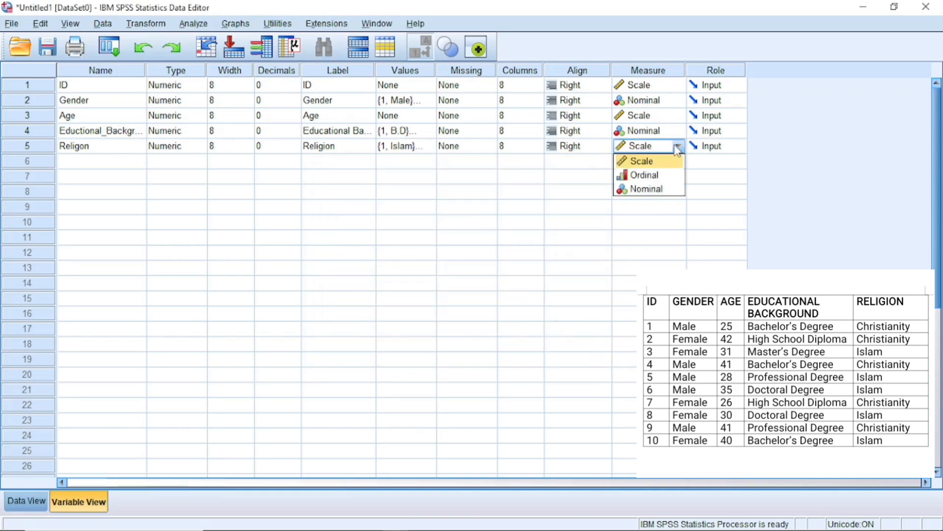
click(671, 190)
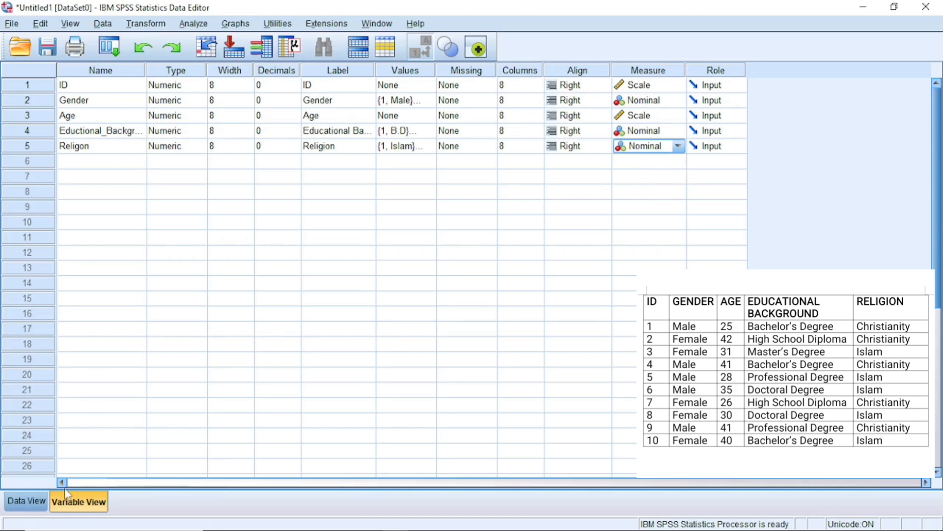
Switch to Data View and enter IDs 4 through 10 in the ID column
click(37, 503)
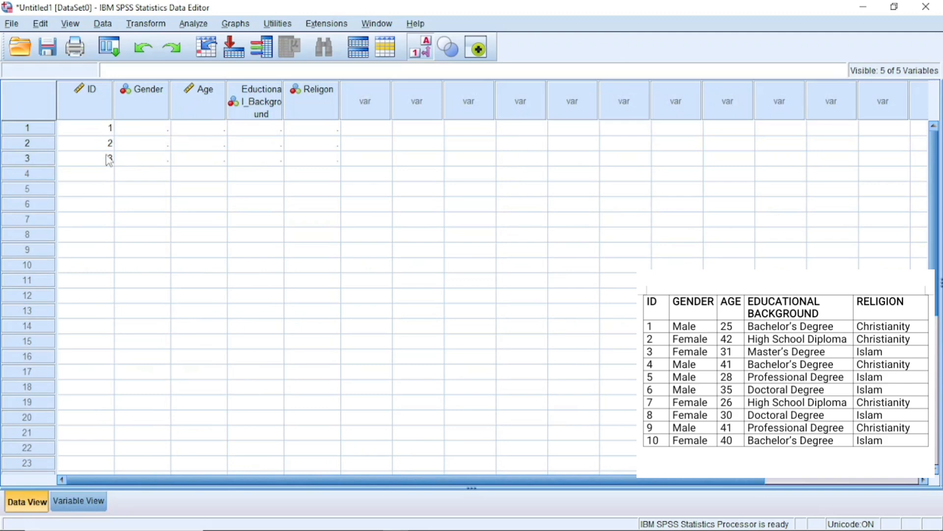
click(109, 175)
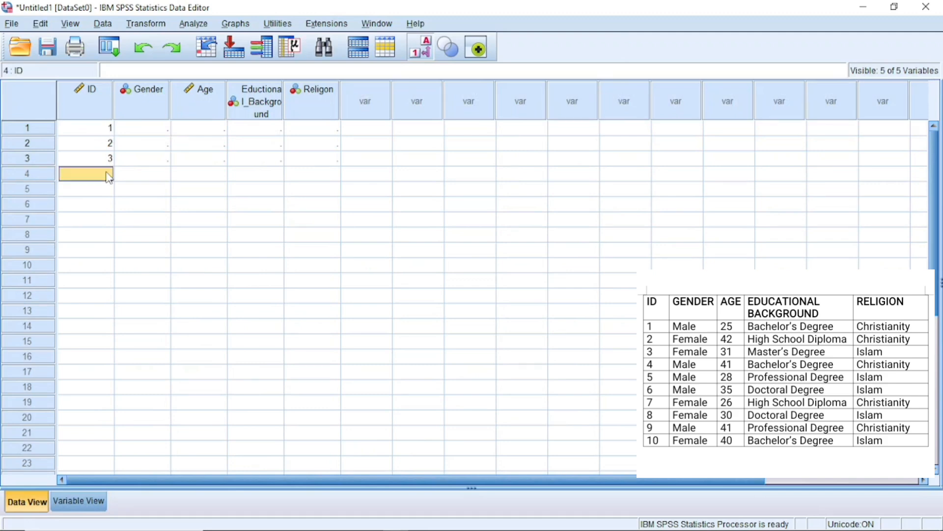
text(4)
key(Return)
text(5)
key(Return)
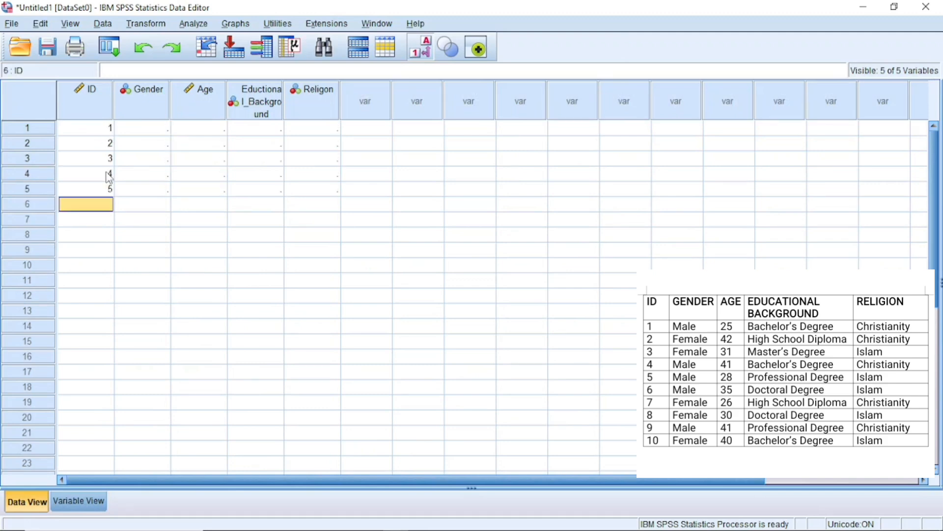
text(6)
key(Return)
text(7)
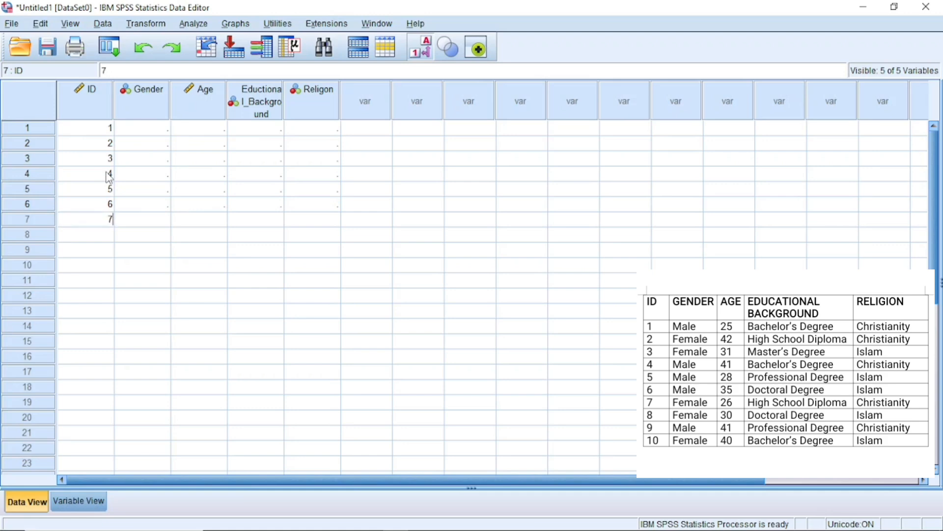
key(Return)
text(8)
key(Return)
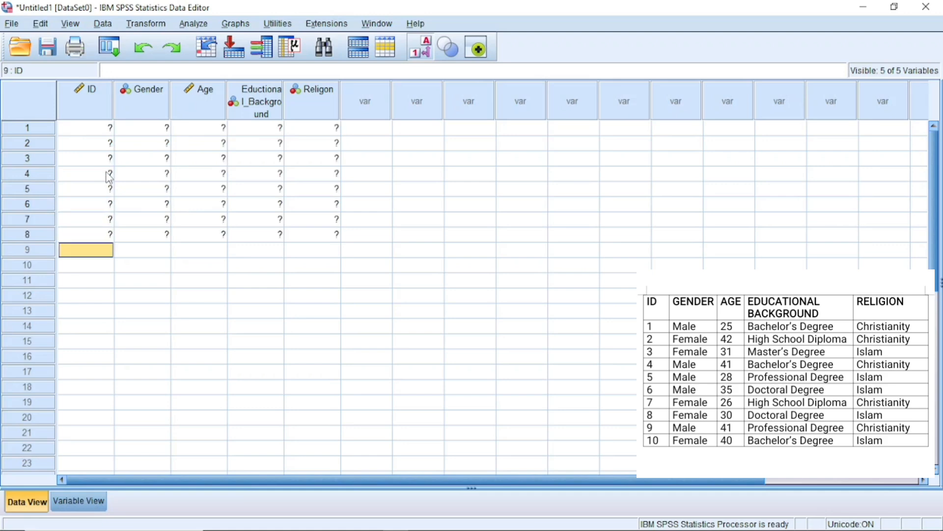
text(9)
key(Return)
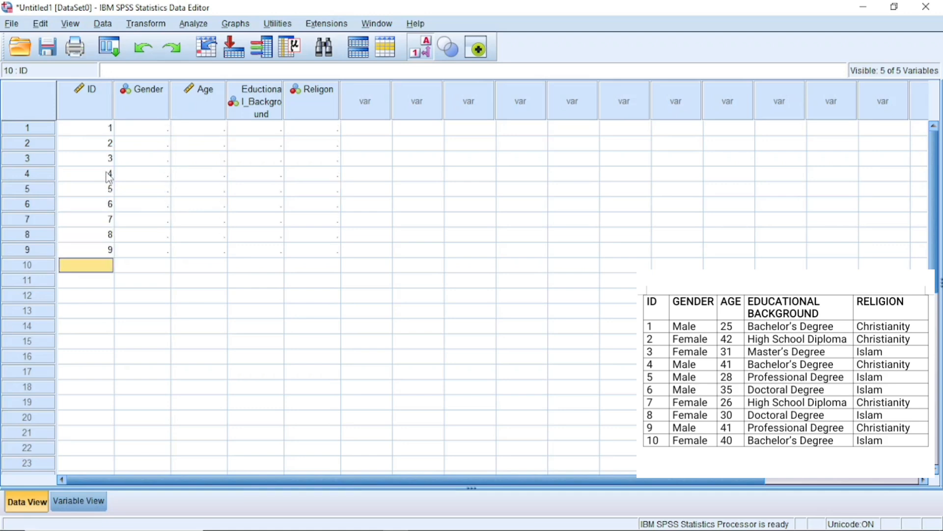
text(10)
key(Tab)
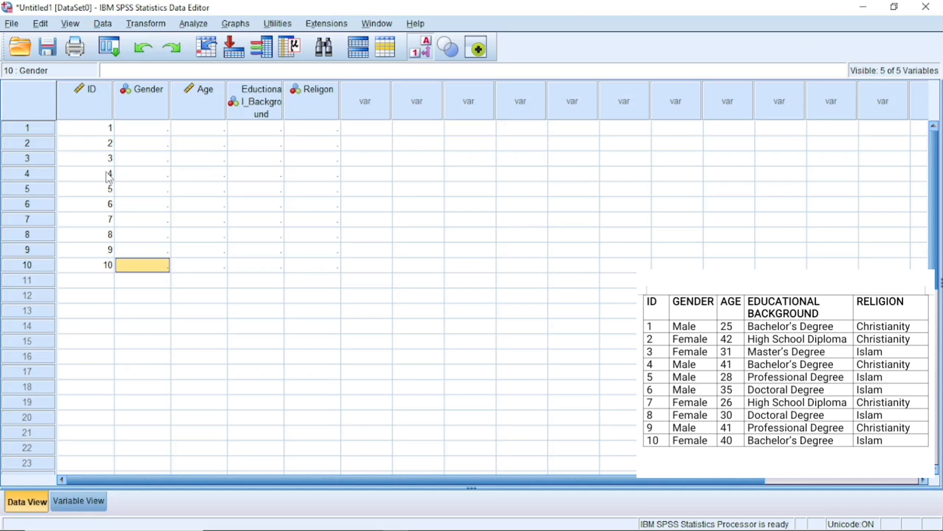
Enter the Gender codes for the ten cases, using 1 for Male and 2 for Female
click(142, 129)
text(1)
key(Return)
text(2)
key(Return)
text(2)
key(Return)
click(420, 47)
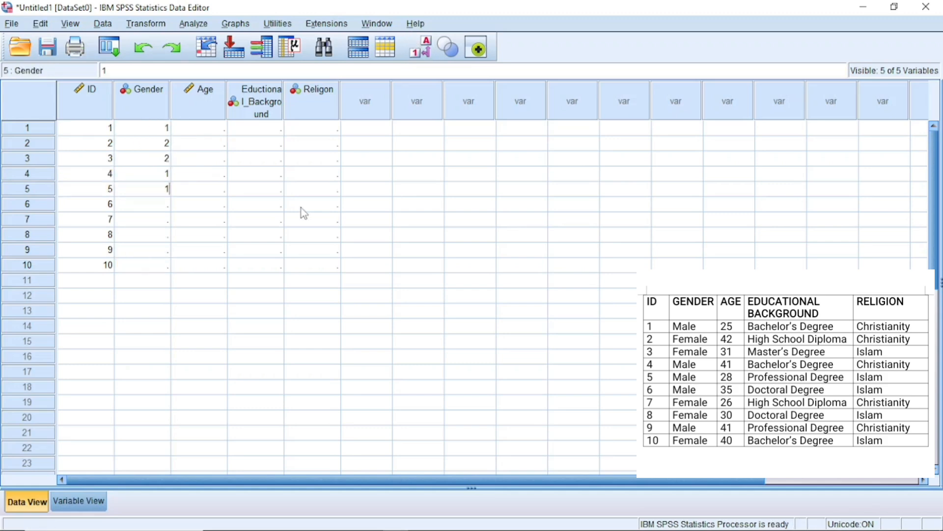
key(Return)
text(1)
key(Return)
text(2)
key(Return)
text(2)
key(Return)
text(1)
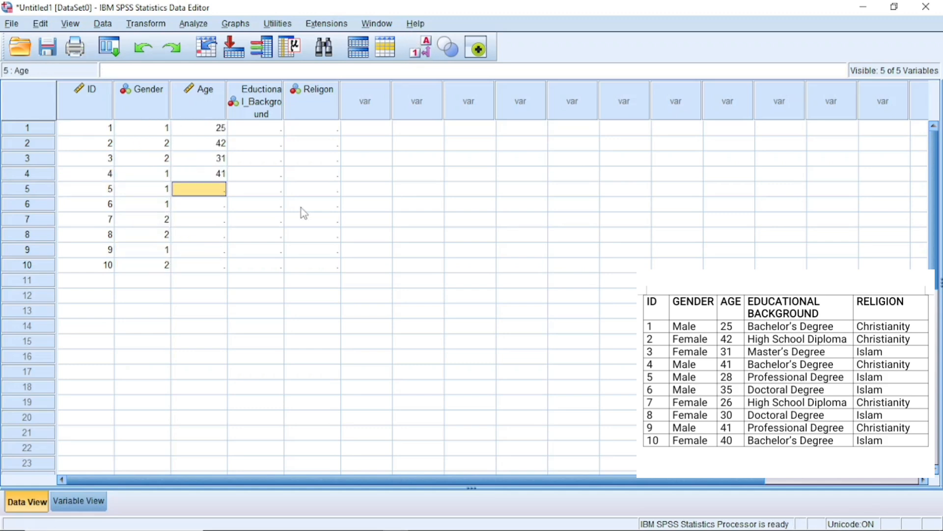
text(28)
Enter the ages 25, 42, 31, 41, 28, 35, 26, 30, 41 and 40 in the Age column
key(Return)
text(35)
key(Return)
text(26)
Enter the educational background codes 1, 2, 3, 1, 5, 4, 2, 4, 5, 1 for the ten cases
key(Return)
text(30)
key(Return)
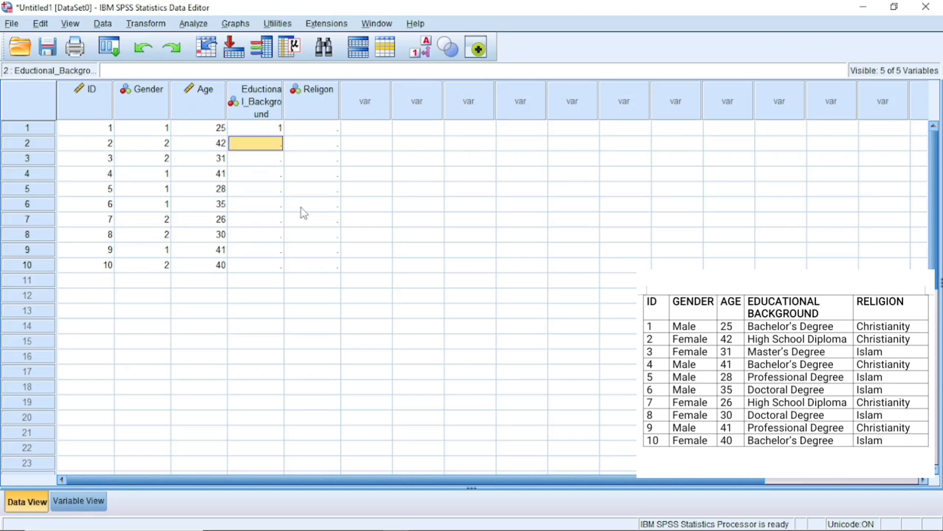
key(2)
key(Return)
key(3)
key(Return)
key(1)
key(Return)
key(5)
Enter the religion codes 2, 2, 1, 2, 1, 1, 2, 1, 2, 1, using 1 for Islam and 2 for Christianity
key(Return)
key(4)
key(Return)
key(2)
key(Return)
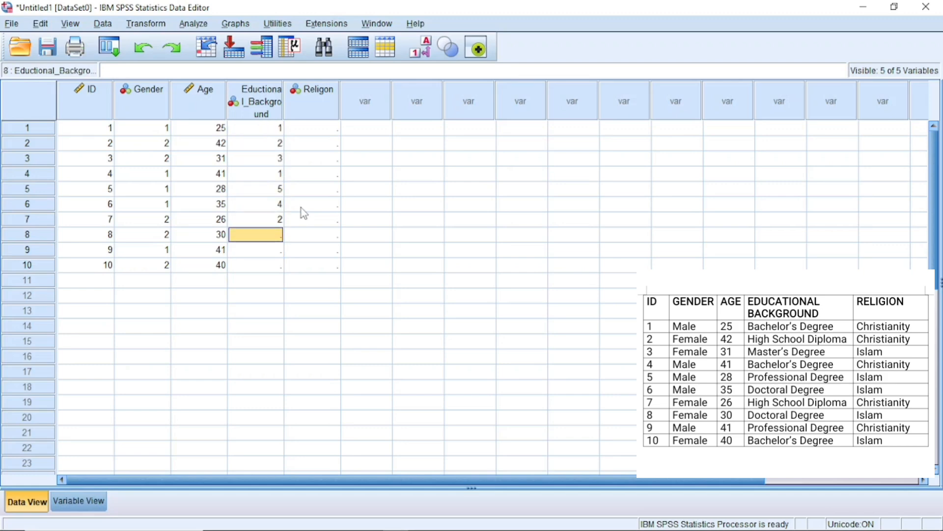
text(4)
key(Return)
text(5)
key(Return)
text(1)
key(Right)
key(Up)
key(Up)
key(Up)
key(Up)
key(Up)
key(Up)
key(Up)
key(Up)
key(Up)
key(2)
key(Return)
key(2)
key(Return)
key(1)
key(Return)
key(2)
key(Return)
key(1)
key(Return)
key(1)
key(Return)
key(2)
key(Return)
key(1)
key(Return)
key(2)
key(Return)
key(1)
key(Right)
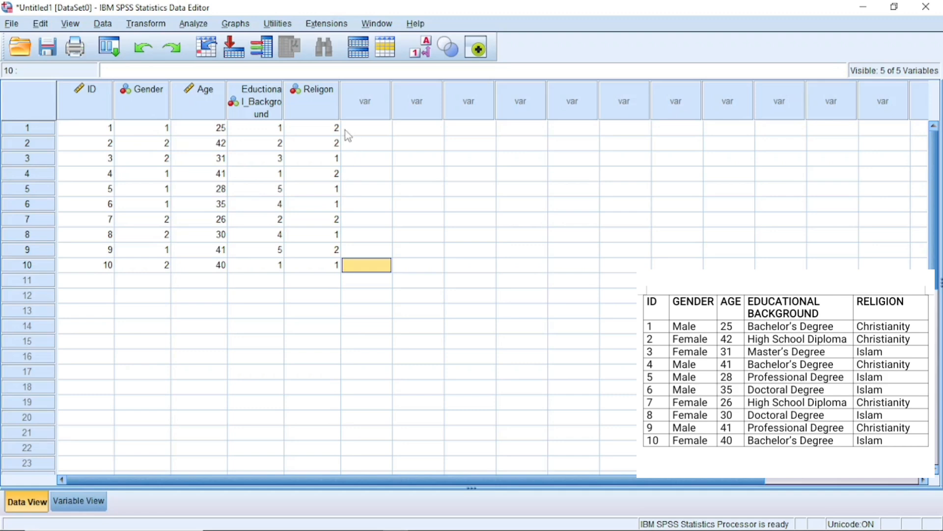
Display value labels in the data grid and return to Variable View
click(417, 54)
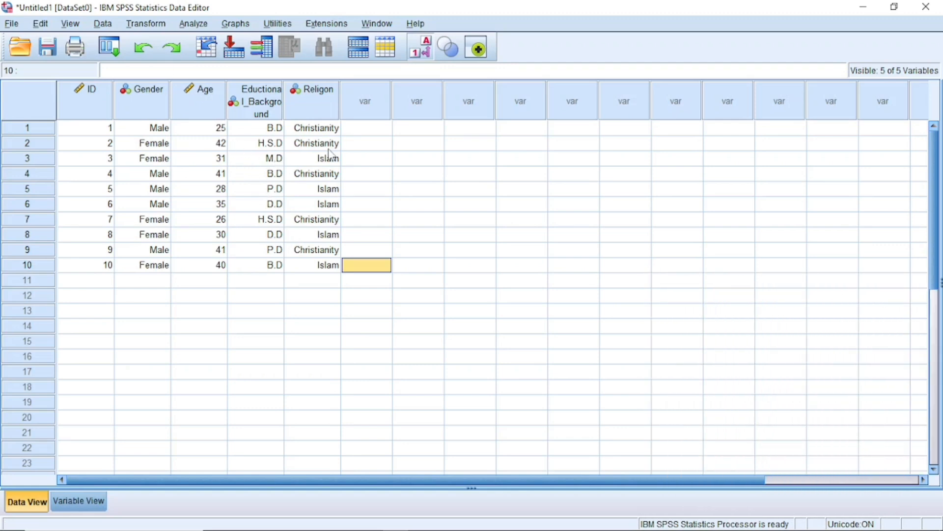
click(91, 508)
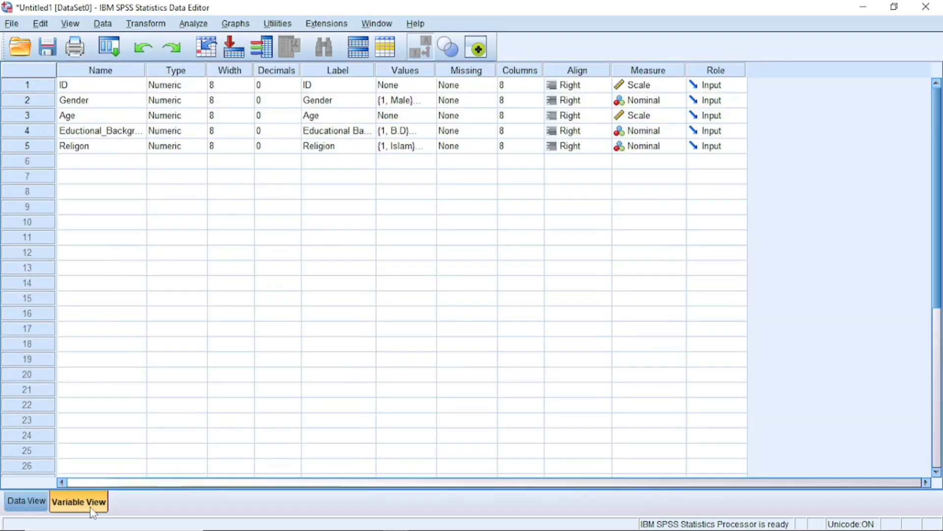